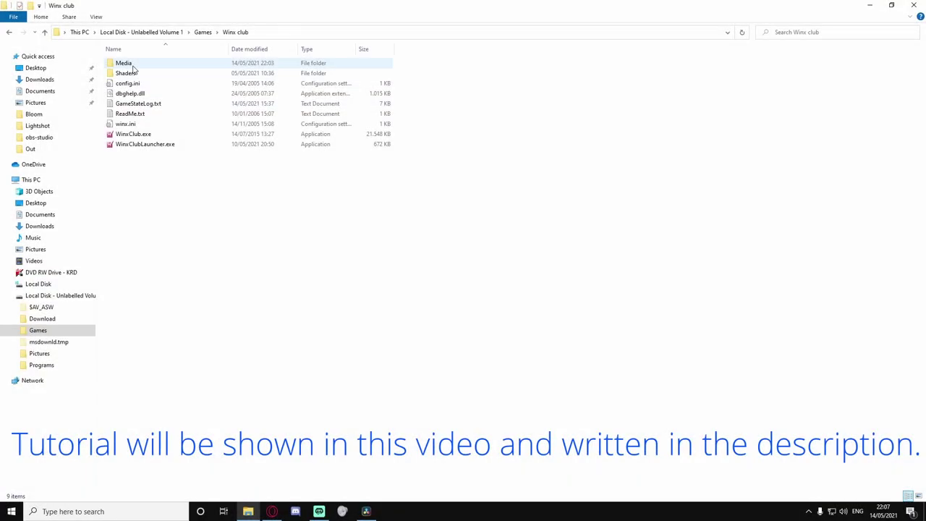
Copy AdvBloom.anm and AlfeaBloom.anm from the Media > Characters > Bloom folder into the Characters folder
double_click(131, 64)
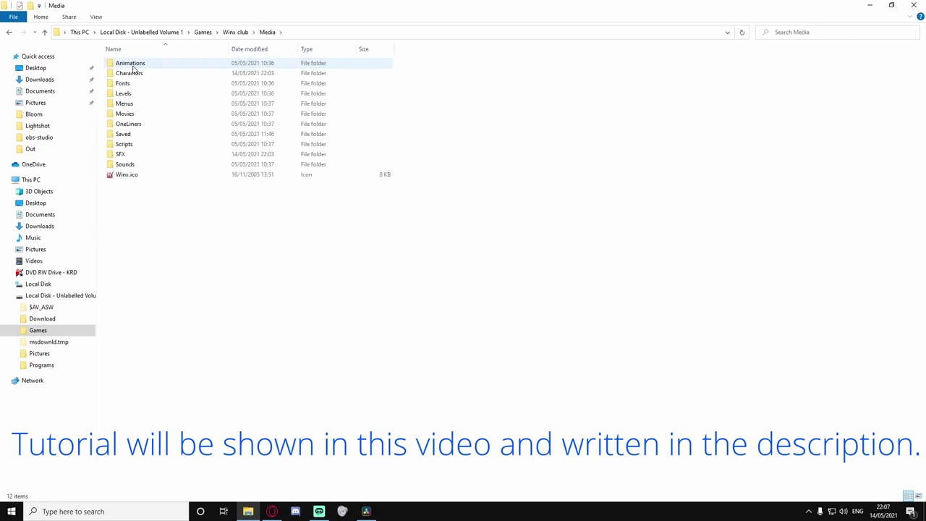
double_click(130, 73)
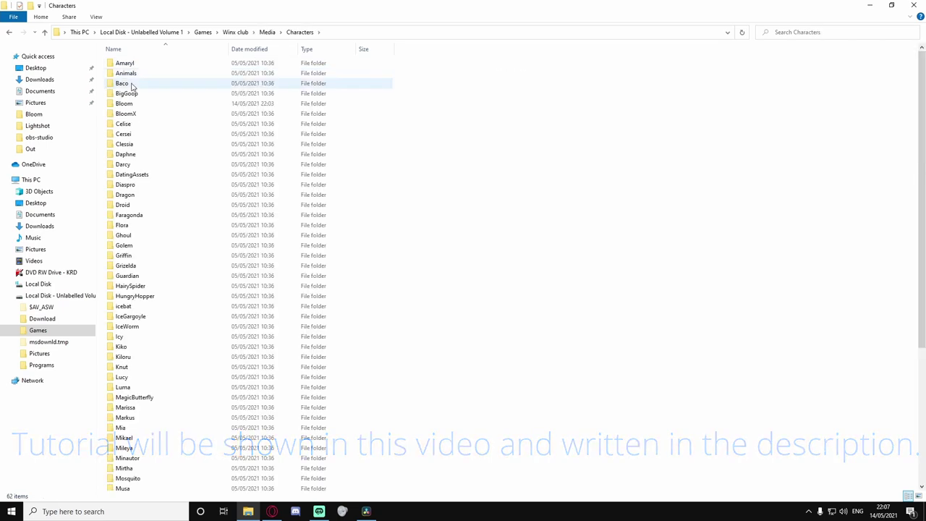
double_click(124, 104)
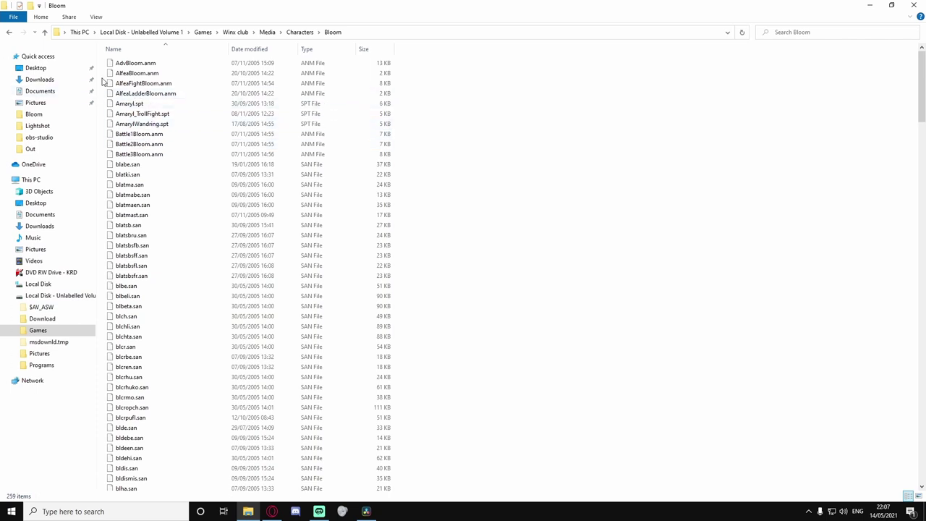
drag(103, 76, 117, 65)
right_click(117, 63)
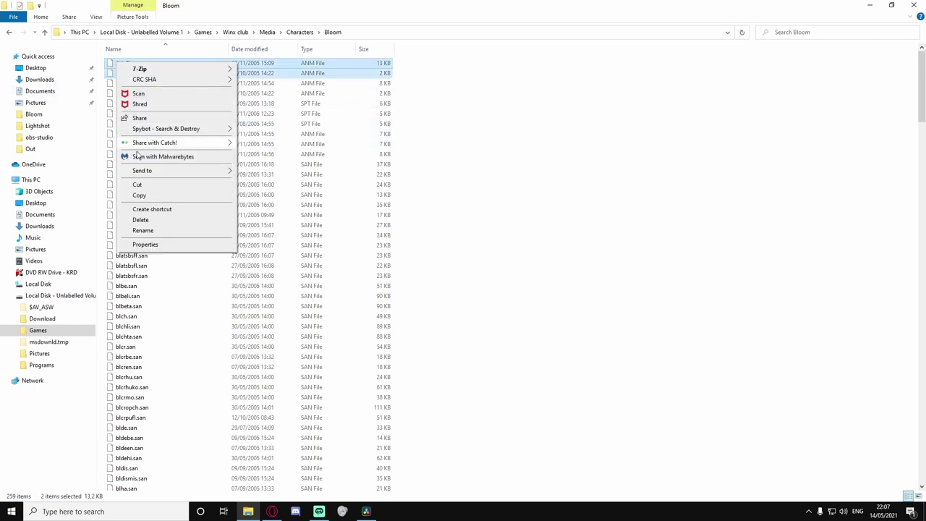
click(144, 196)
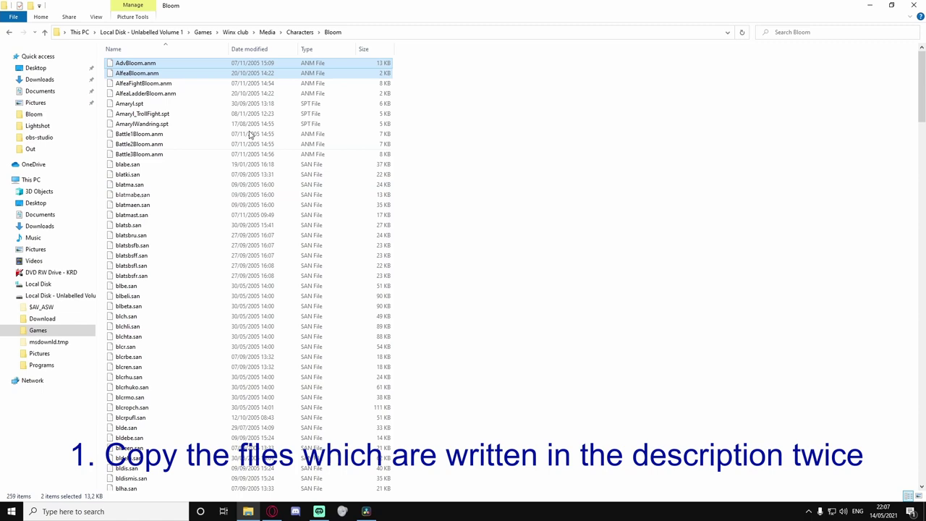
click(304, 32)
scroll(432, 326, down, 5)
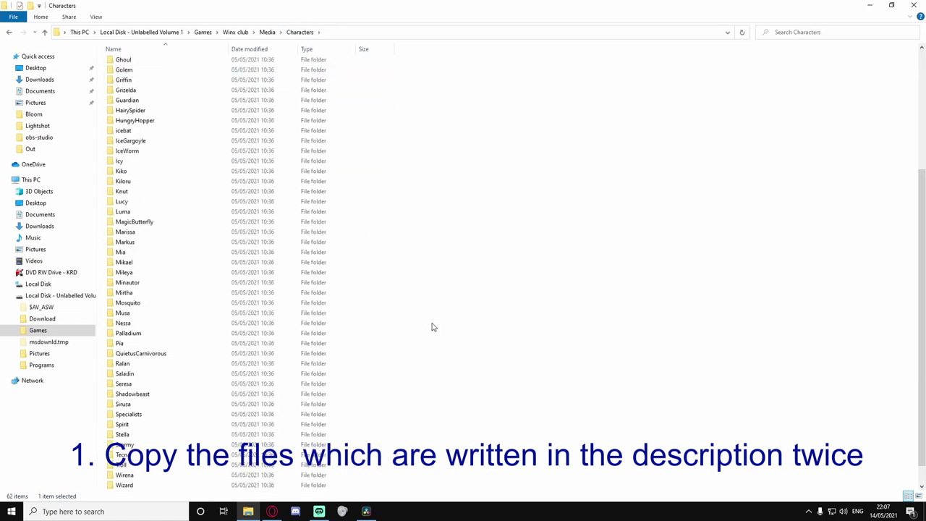
right_click(455, 469)
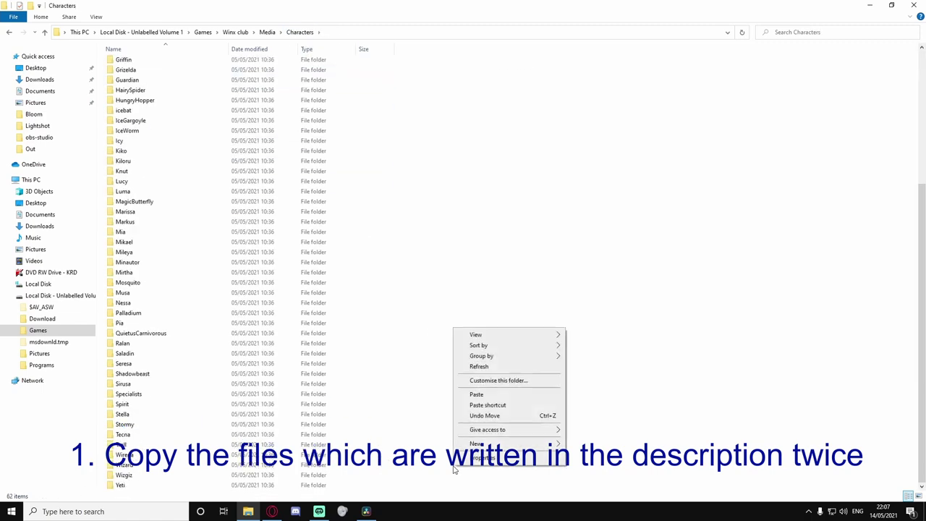
click(476, 395)
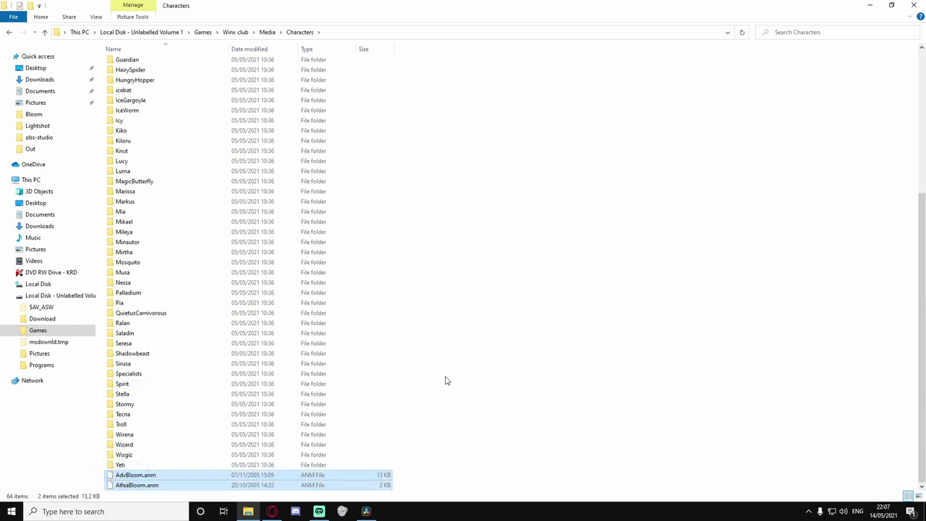
click(442, 384)
Copy bloom_snow.smo from the Bloom folder into the Characters folder
scroll(440, 382, up, 7)
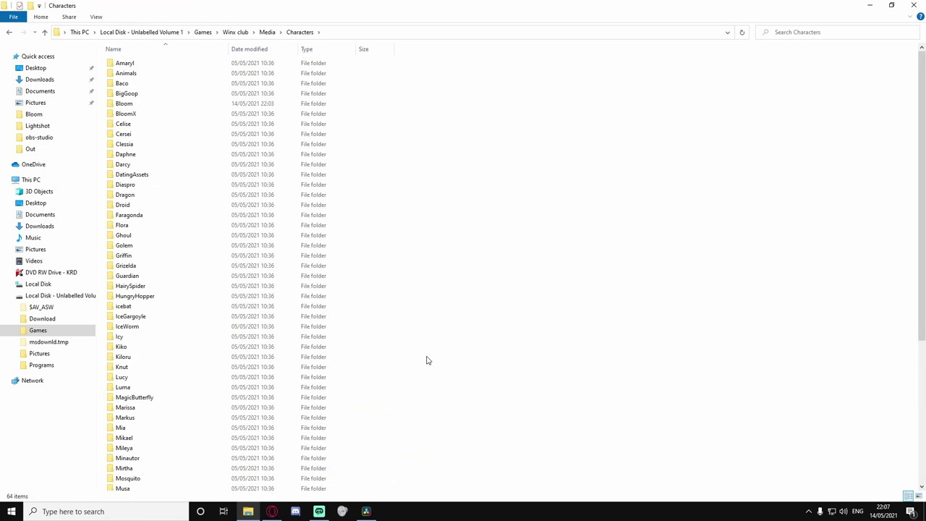
double_click(170, 105)
scroll(310, 207, down, 6)
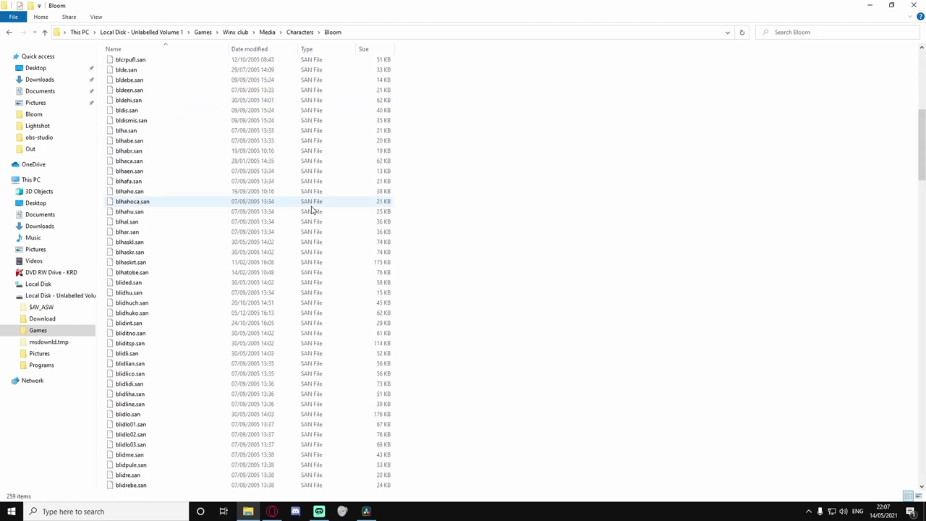
scroll(312, 209, down, 20)
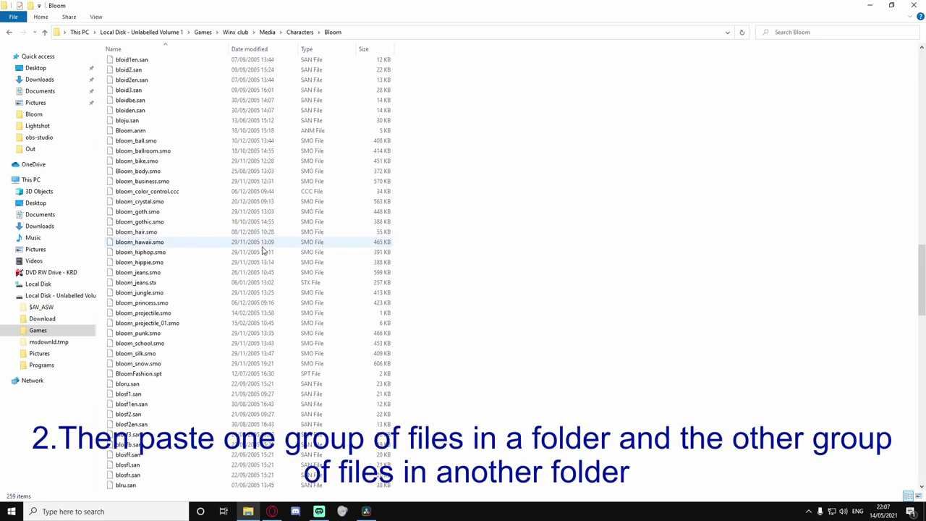
right_click(141, 369)
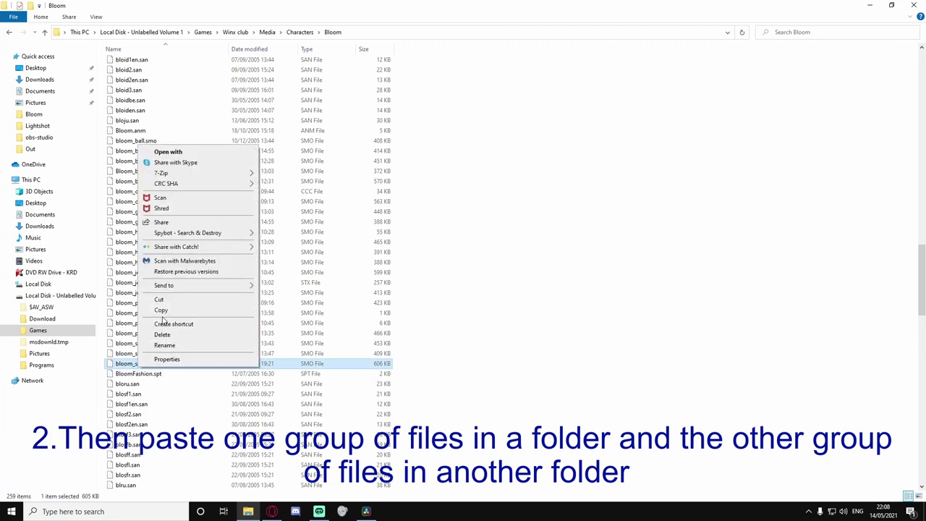
click(161, 311)
click(299, 32)
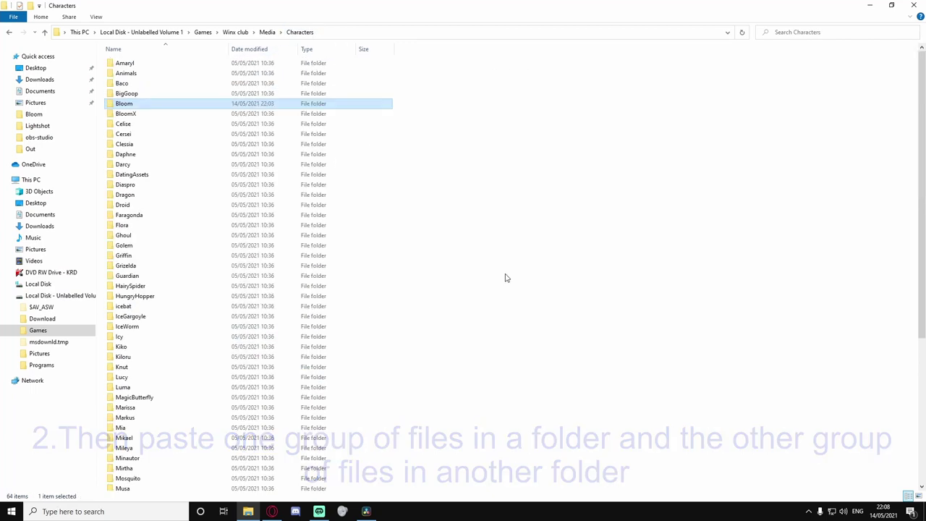
scroll(506, 277, down, 7)
right_click(492, 364)
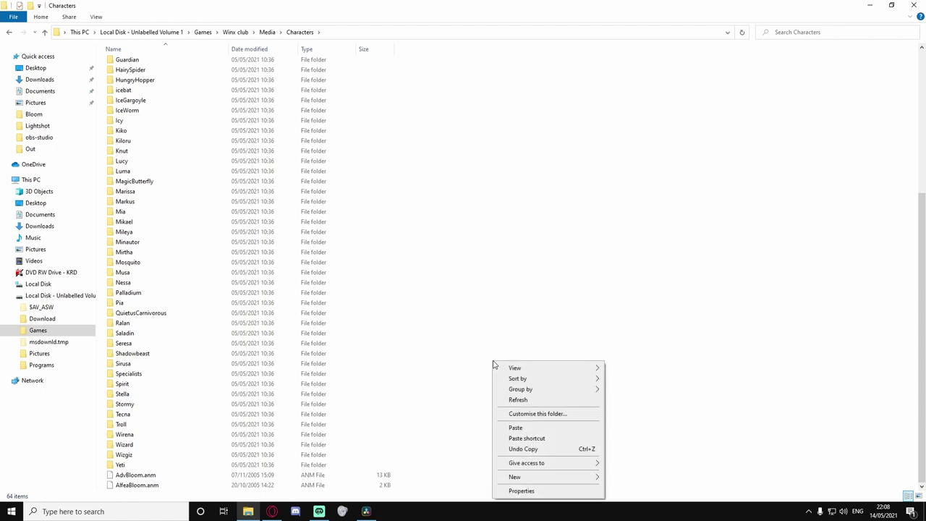
click(516, 427)
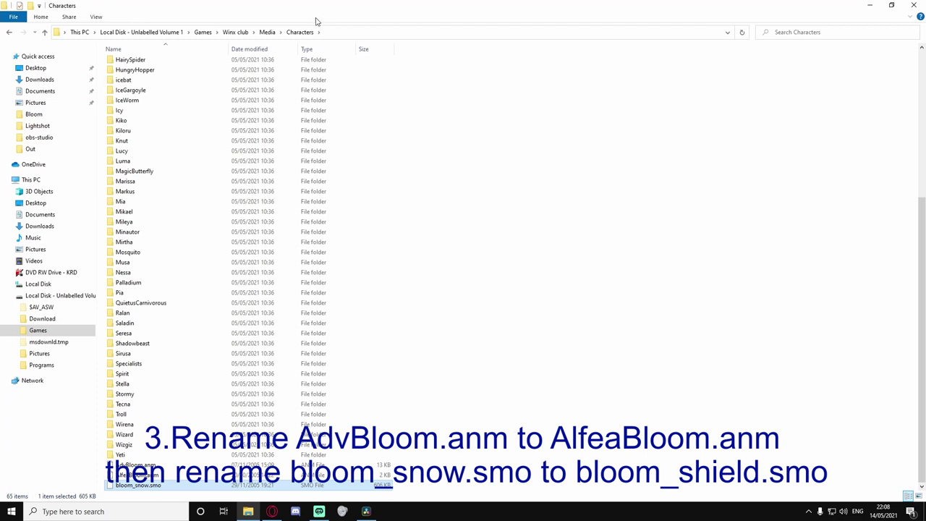
Copy Bloom_shield.smo from the Media > SFX folder into the Characters folder
click(267, 32)
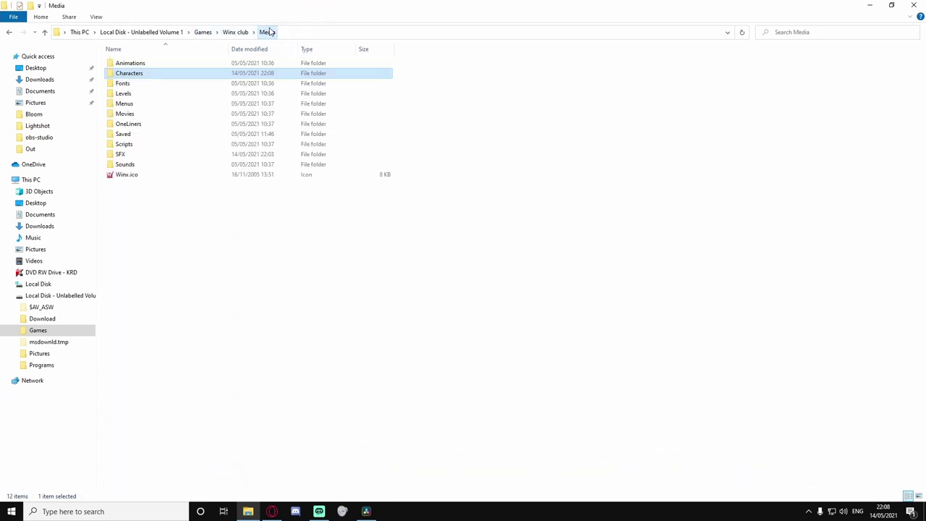
double_click(175, 154)
scroll(241, 167, down, 1)
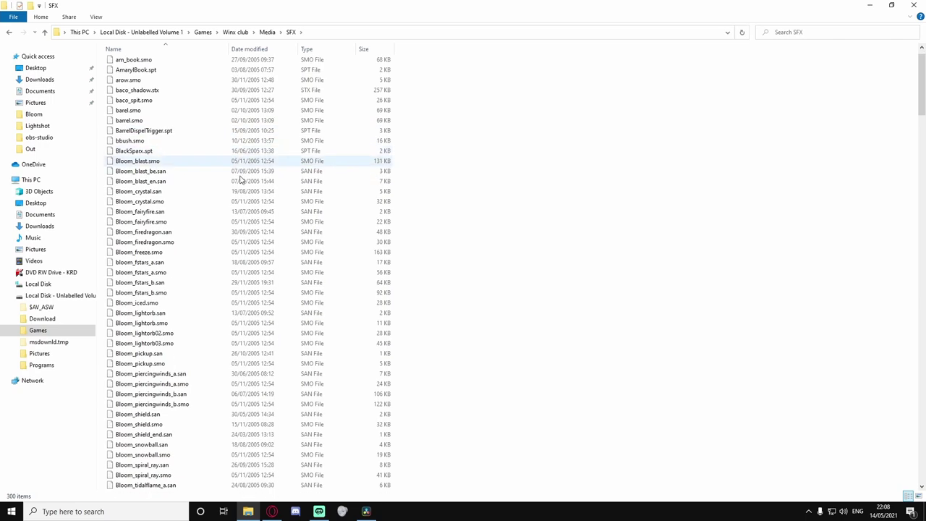
scroll(234, 295, down, 4)
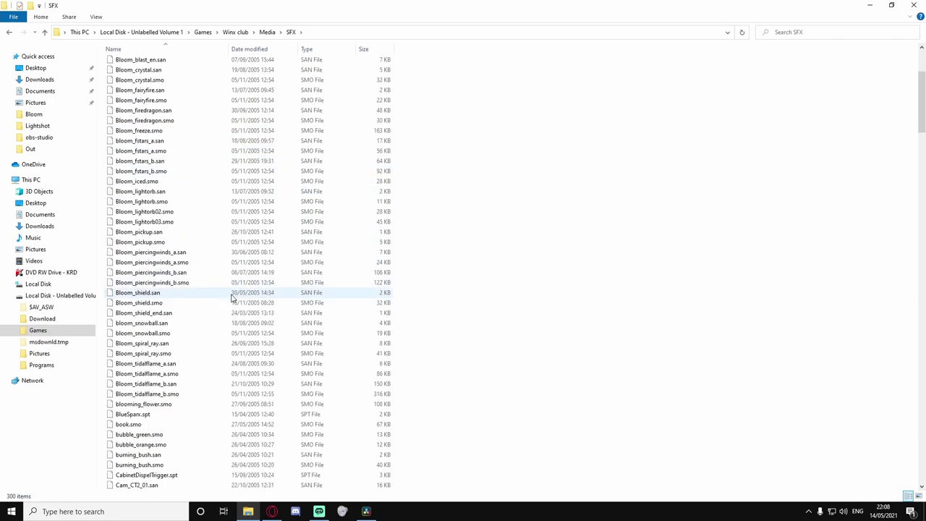
right_click(153, 307)
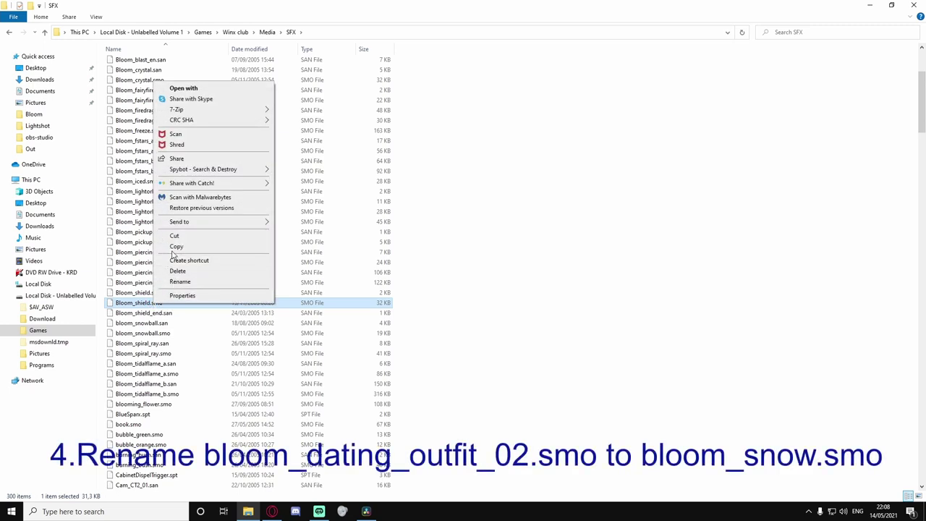
click(175, 248)
click(268, 33)
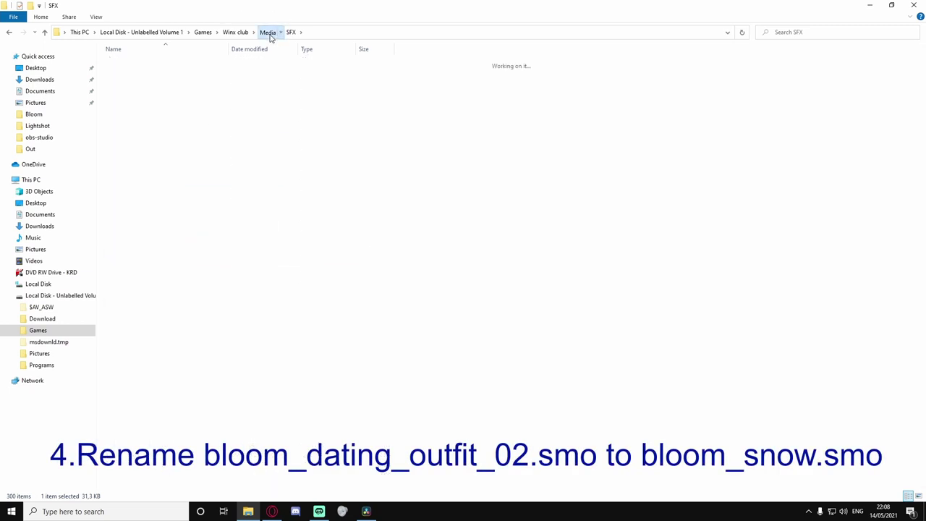
click(127, 75)
double_click(126, 75)
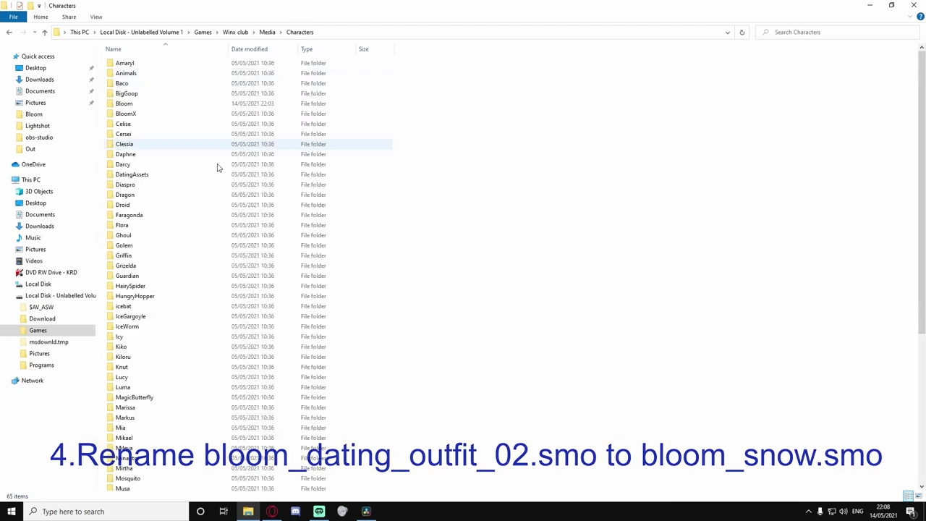
scroll(289, 290, down, 8)
right_click(467, 467)
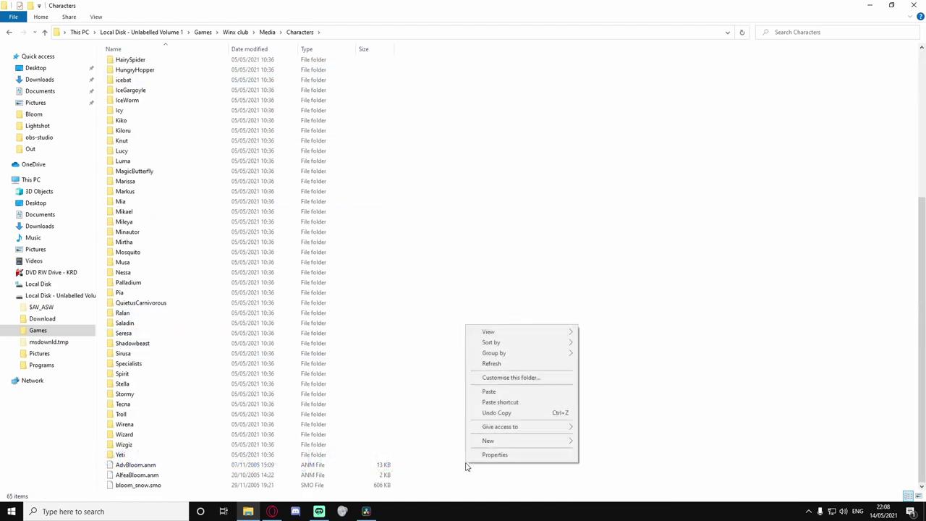
click(478, 392)
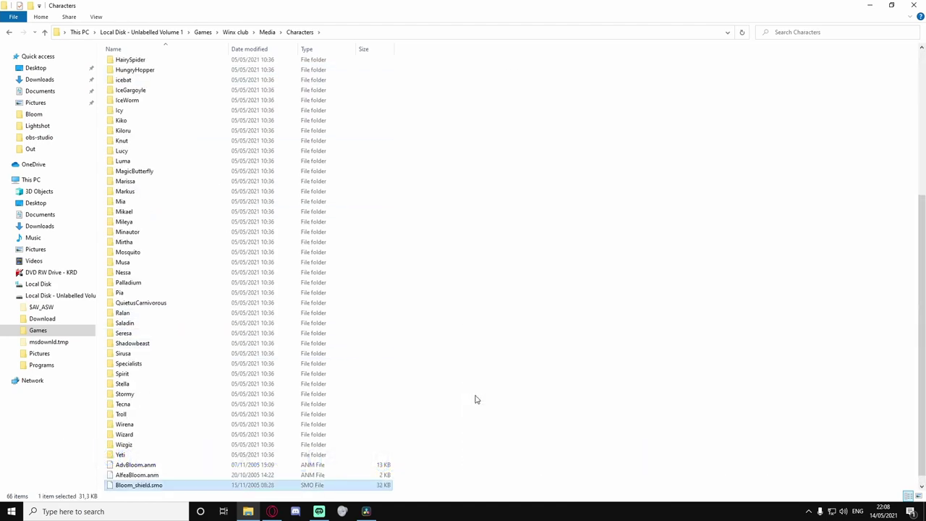
Copy bloom_dating_outfit_02.smo from the DatingAssets folder into the Characters folder
scroll(485, 378, up, 2)
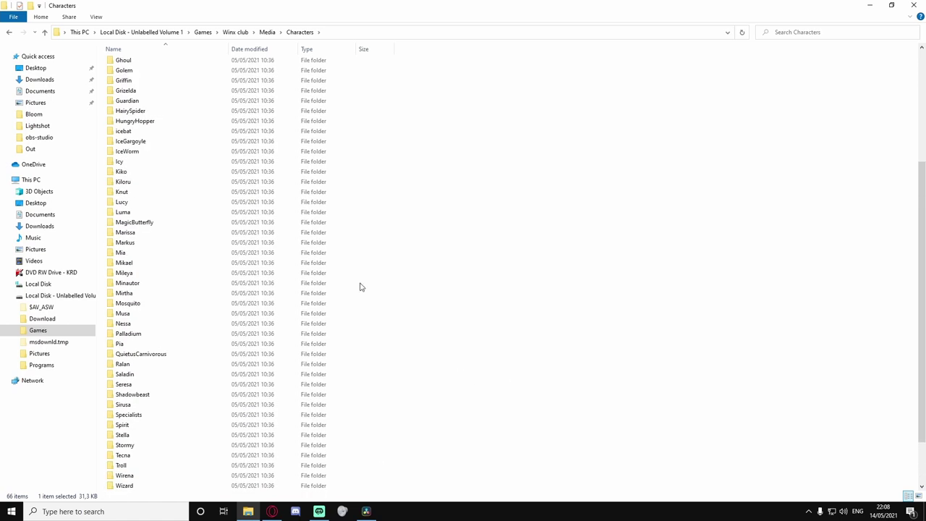
scroll(124, 101, up, 3)
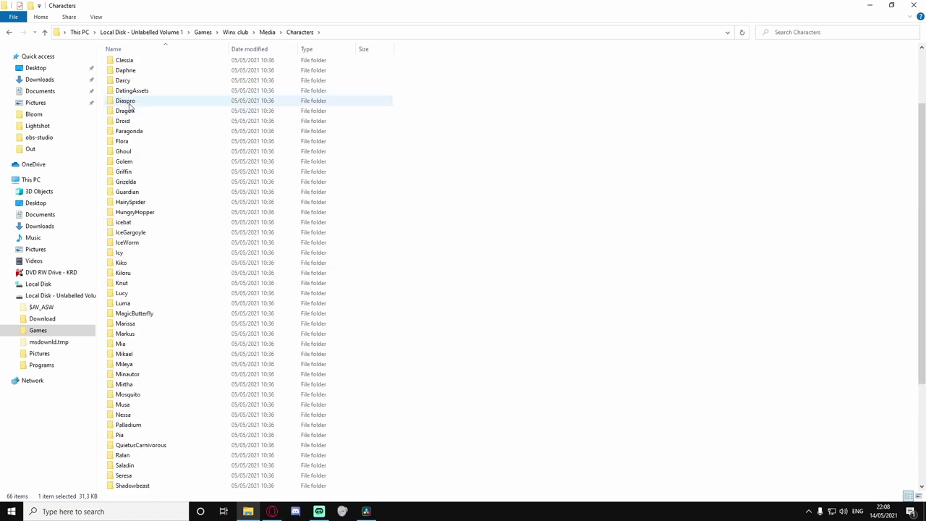
double_click(131, 91)
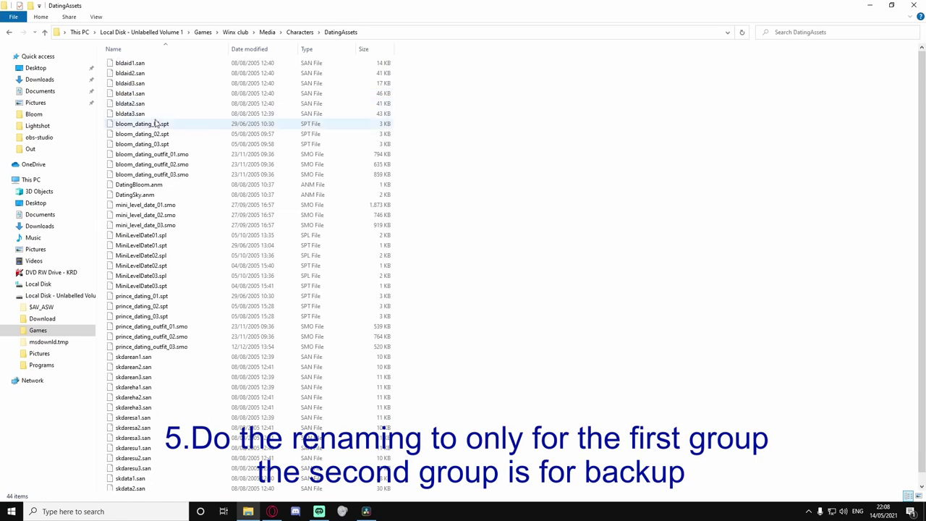
right_click(159, 165)
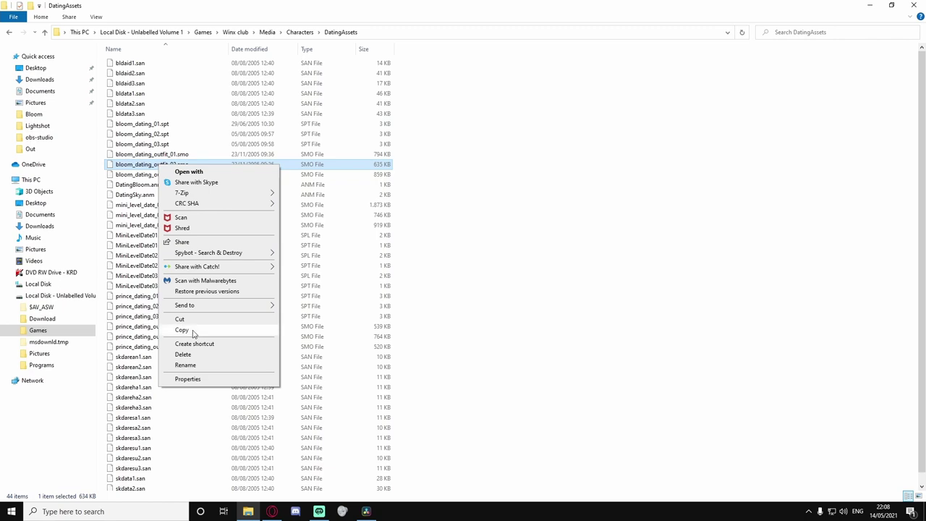
click(182, 330)
click(299, 32)
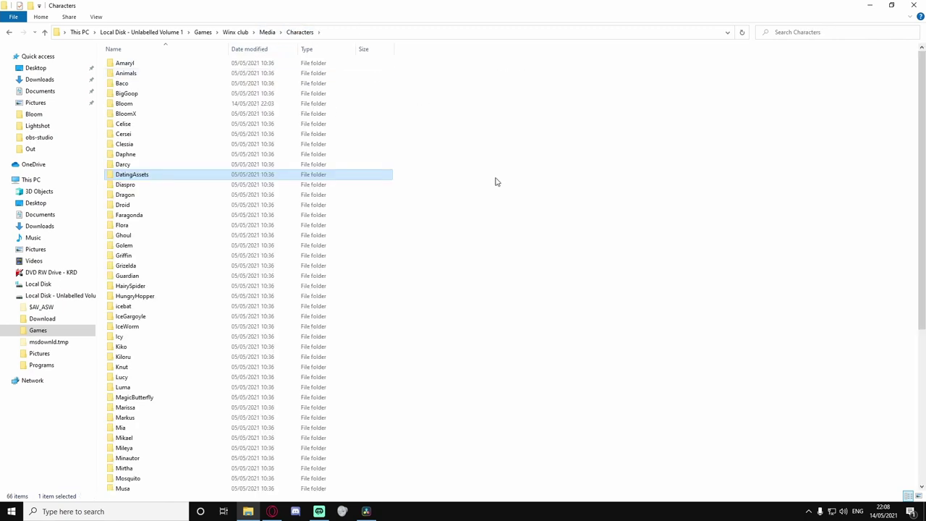
right_click(500, 182)
click(524, 249)
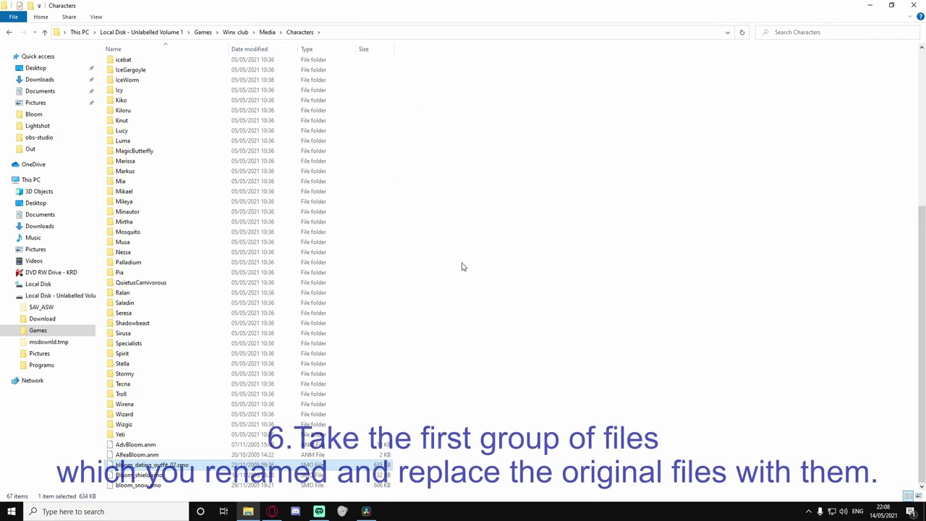
click(442, 342)
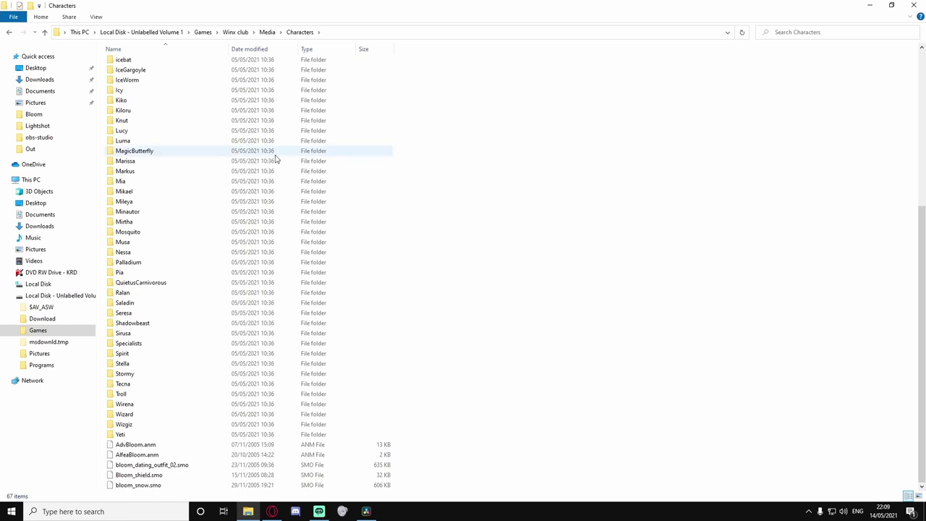
Move AlfeaBloom.anm and Bloom_shield.smo from the Characters folder up into the Media folder
click(271, 459)
drag(294, 462, 270, 34)
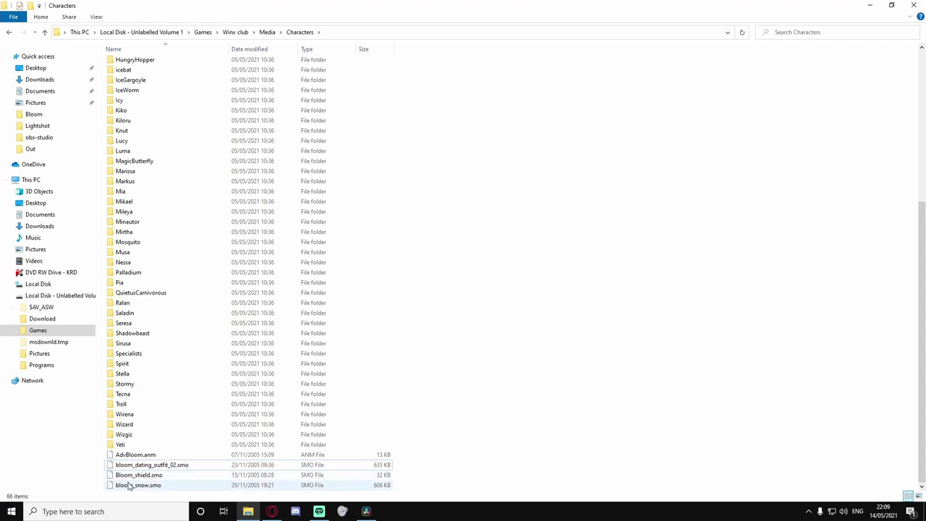
drag(130, 476, 267, 33)
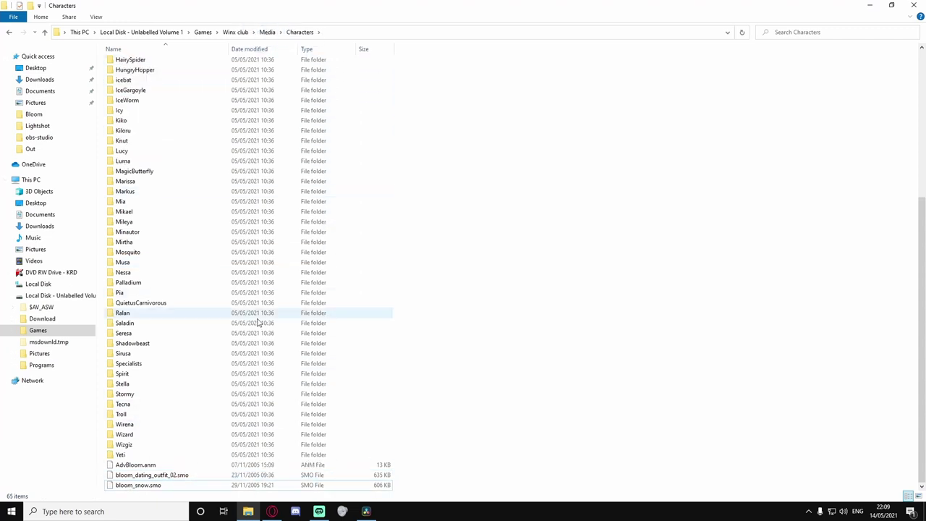
Rename the bloom_snow.smo copy in the Characters folder as bloom_shield.smo
click(137, 485)
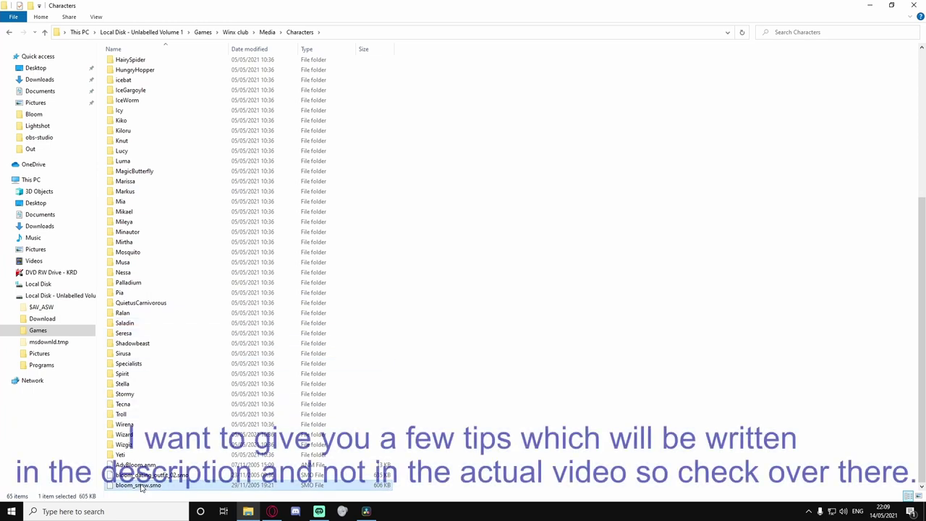
right_click(138, 485)
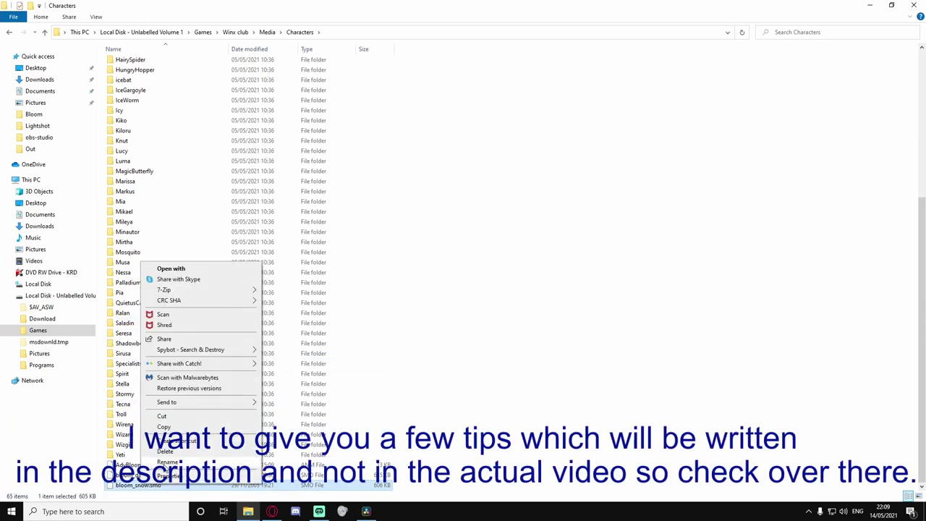
click(167, 462)
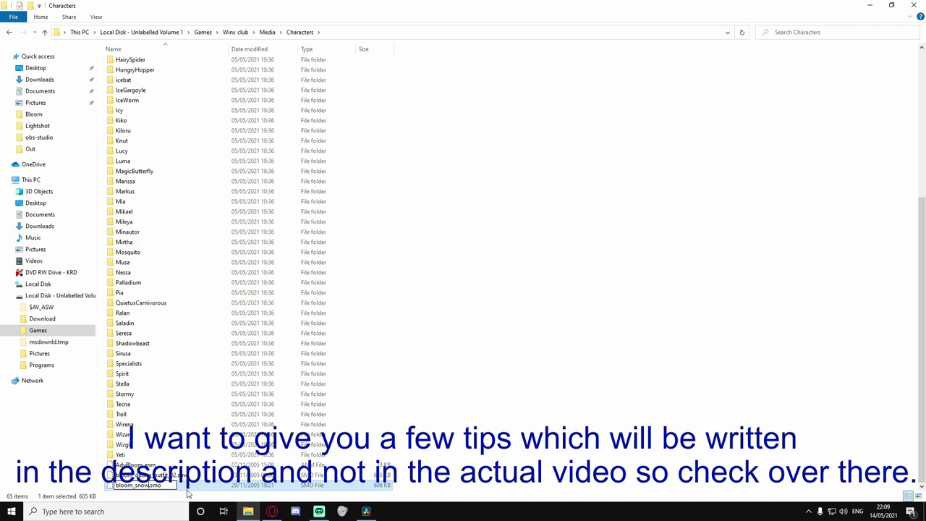
key(BackSpace)
text(hield)
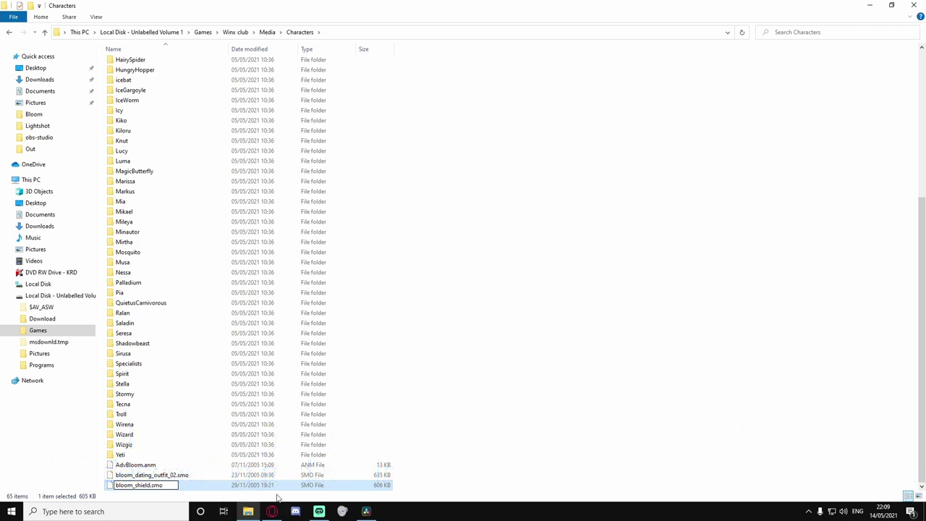
key(Return)
Move bloom_shield.smo from the Characters folder into the Media > SFX folder, replacing the existing file there
click(267, 32)
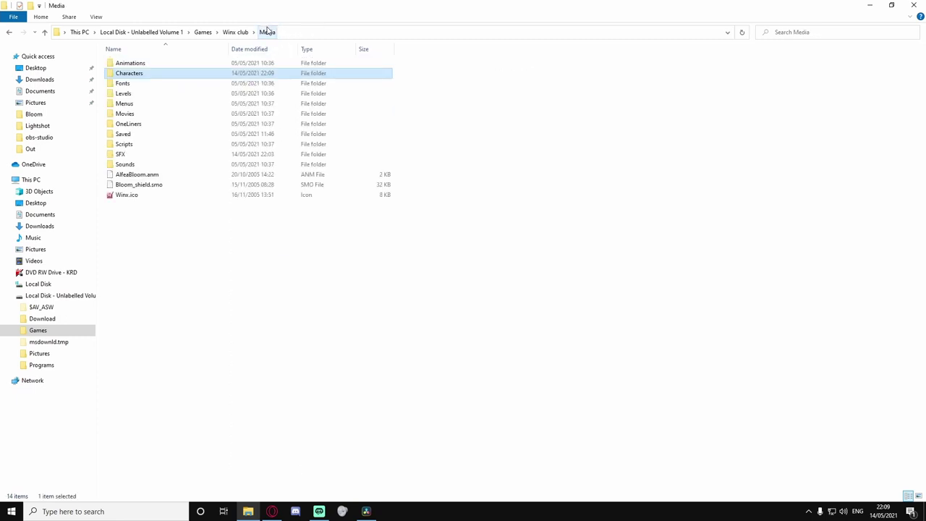
double_click(147, 74)
scroll(230, 353, down, 8)
click(138, 486)
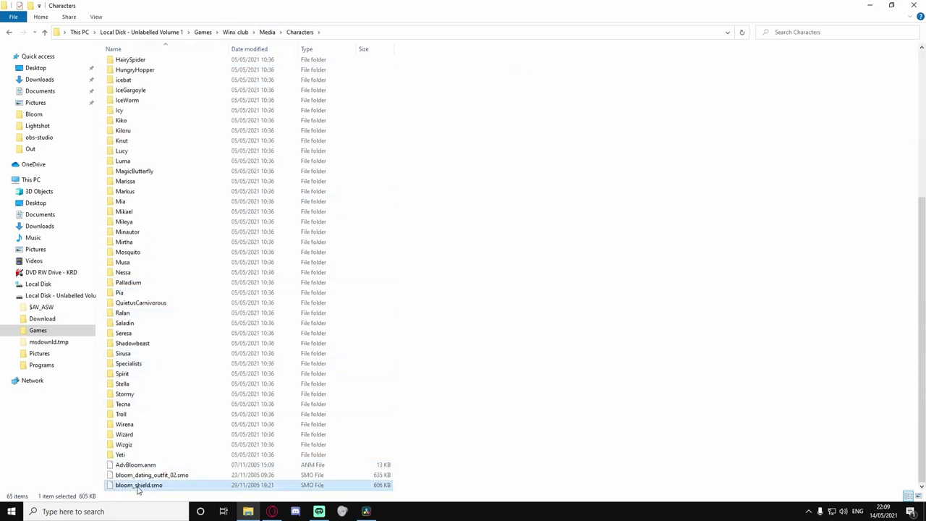
right_click(138, 485)
click(159, 419)
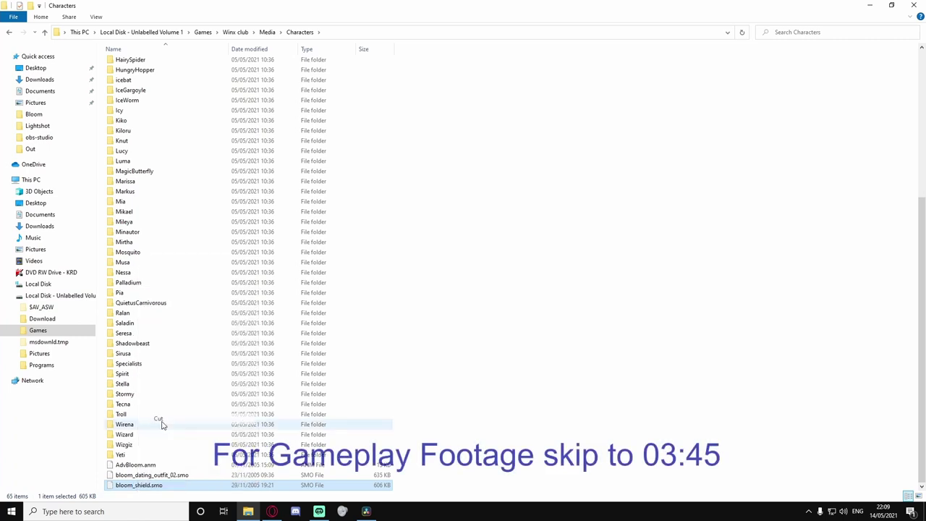
click(268, 32)
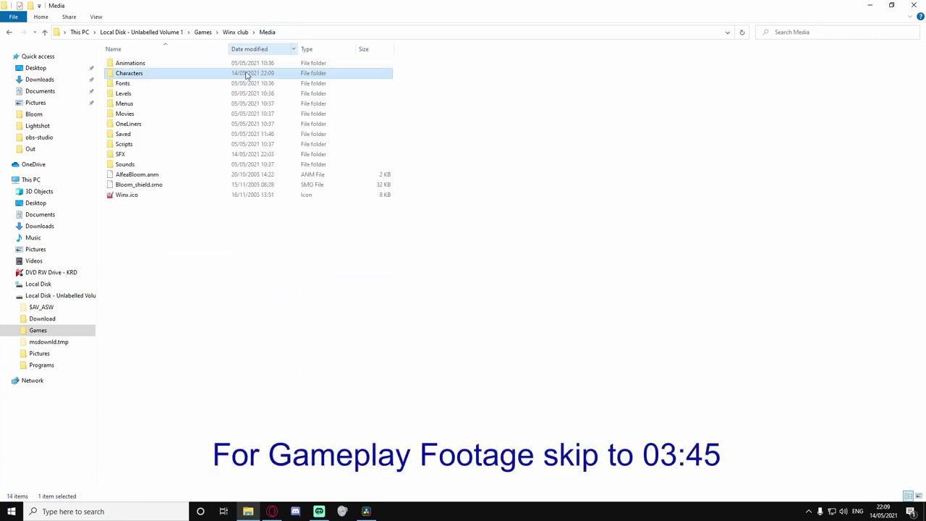
double_click(124, 154)
right_click(478, 209)
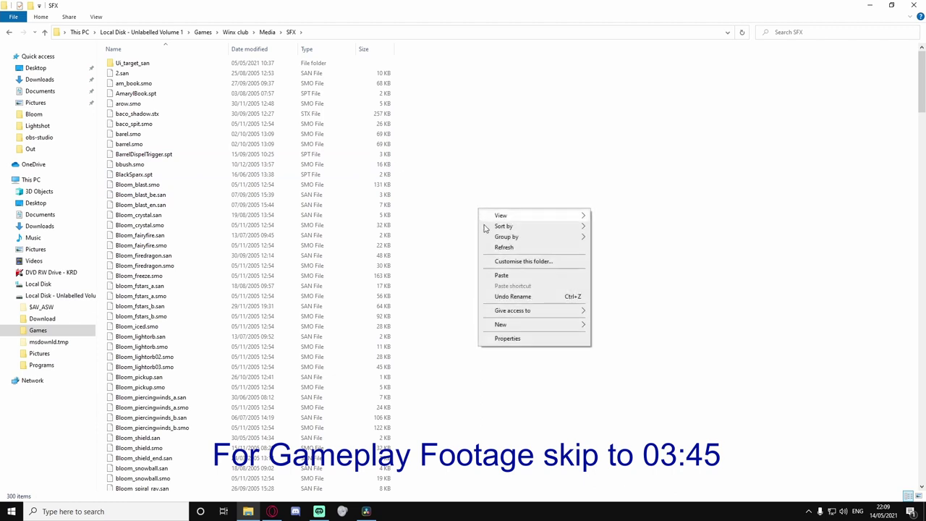
click(500, 277)
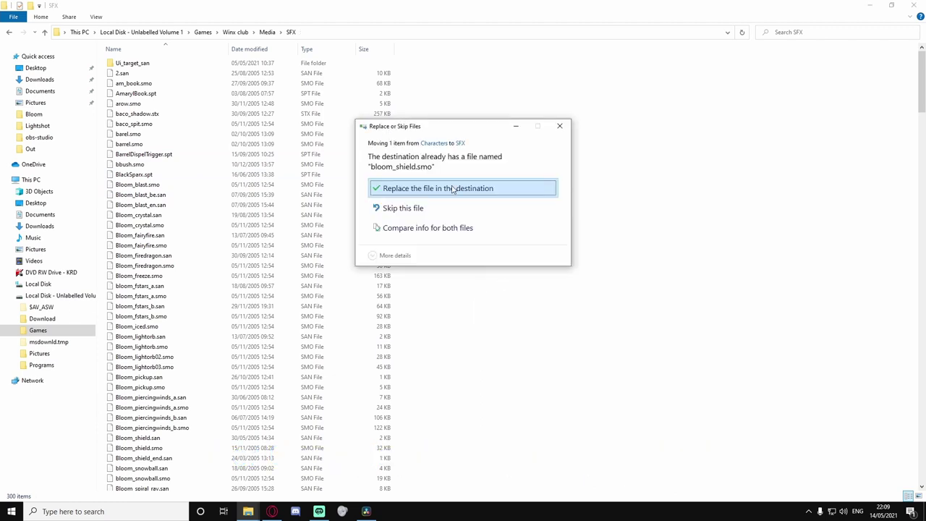
click(453, 188)
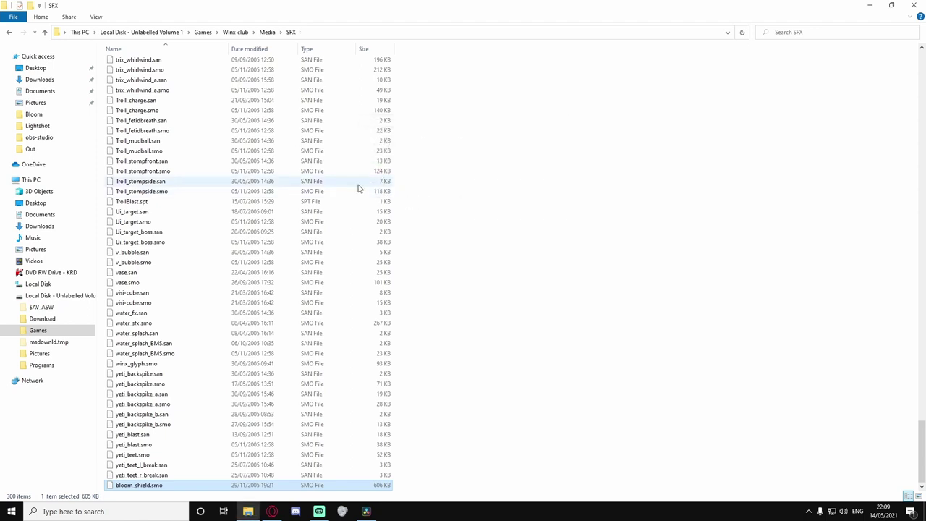
Copy bloom_snow.smo from the Characters > Bloom folder into the Characters folder again
click(267, 32)
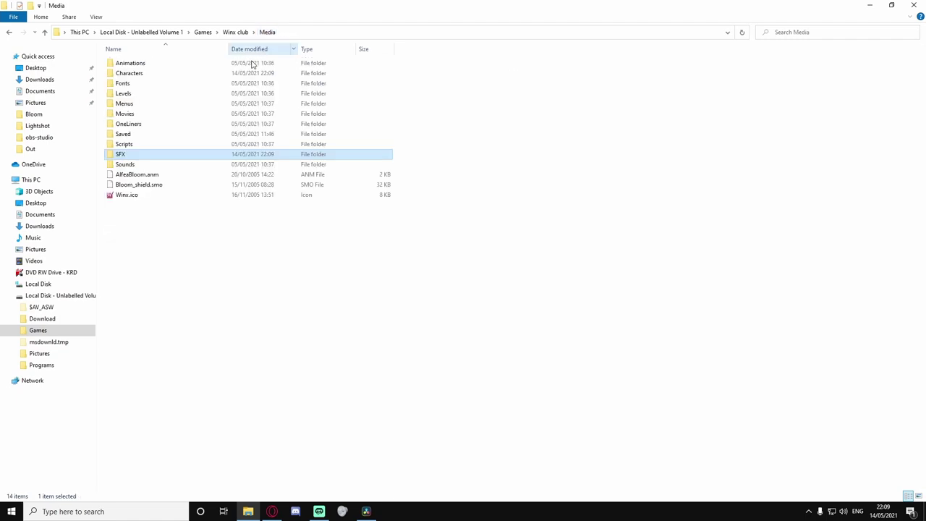
double_click(142, 75)
double_click(132, 113)
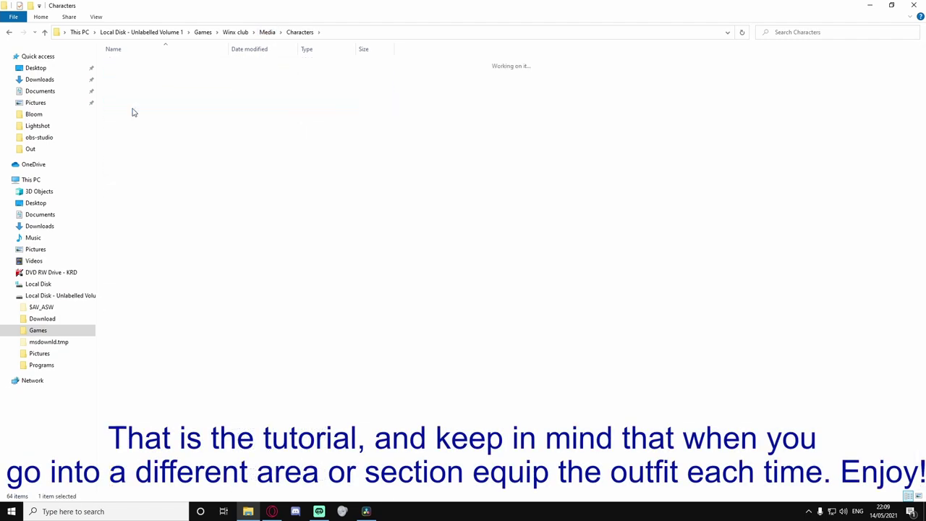
scroll(243, 217, down, 15)
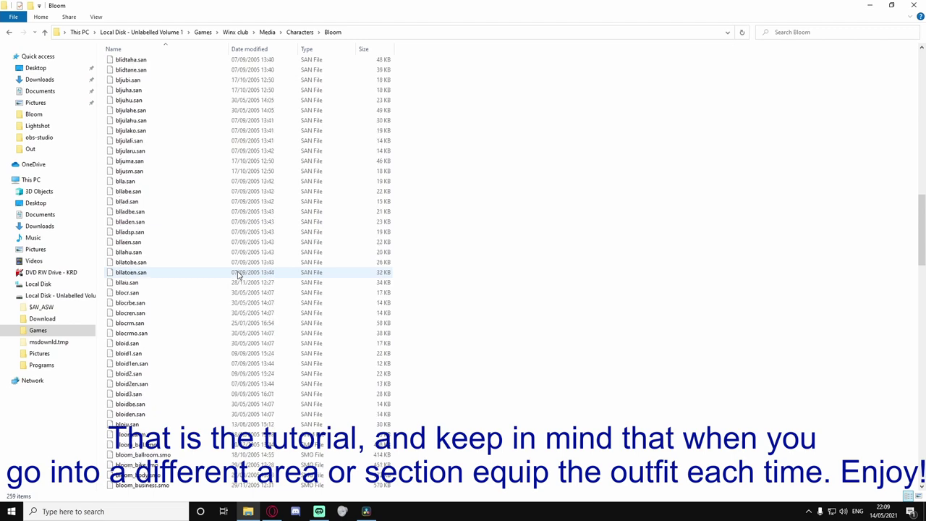
scroll(238, 275, down, 2)
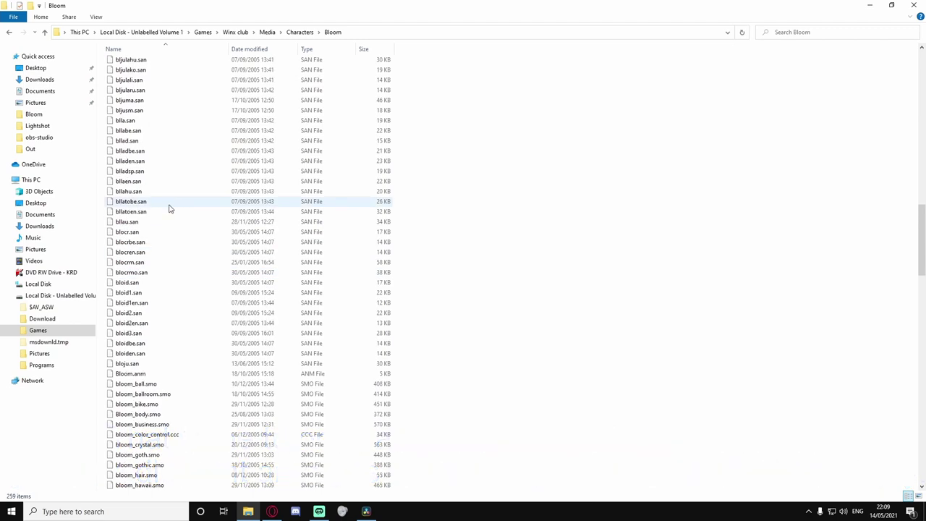
scroll(135, 470, down, 5)
click(138, 454)
right_click(142, 456)
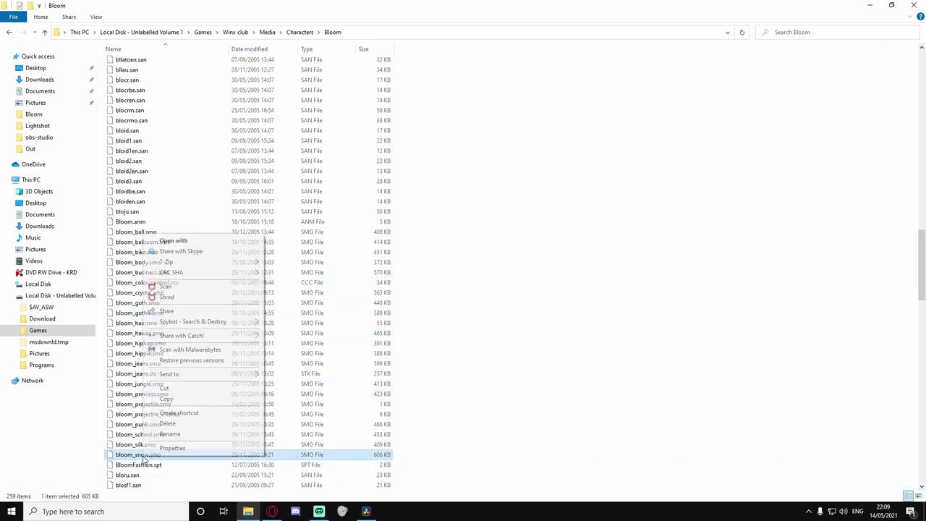
click(170, 398)
click(300, 32)
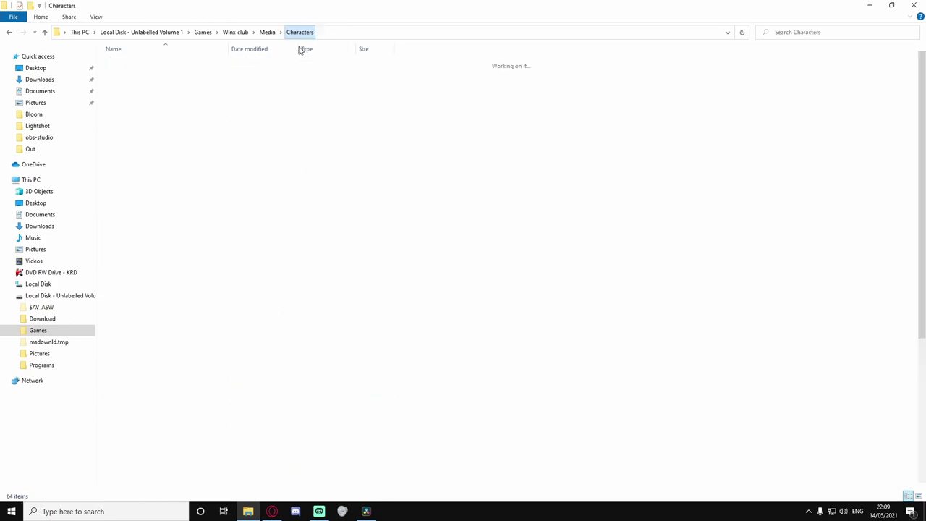
right_click(445, 460)
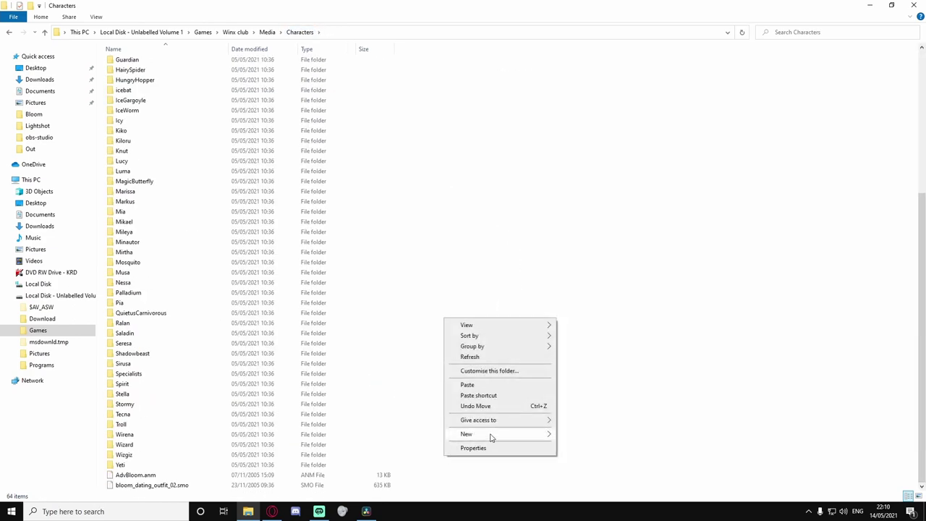
click(465, 385)
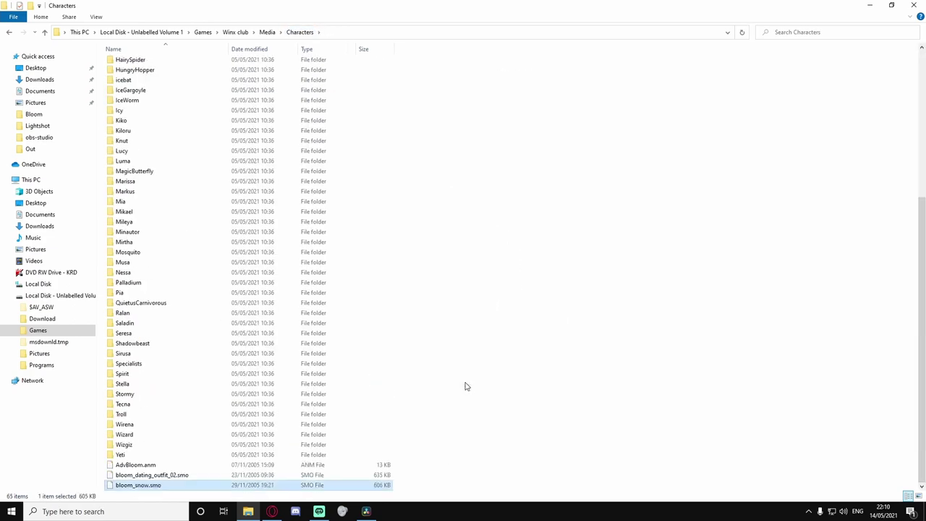
Rename the AdvBloom.anm copy in the Characters folder as AlfeaBloom.anm
click(134, 466)
right_click(138, 466)
click(153, 443)
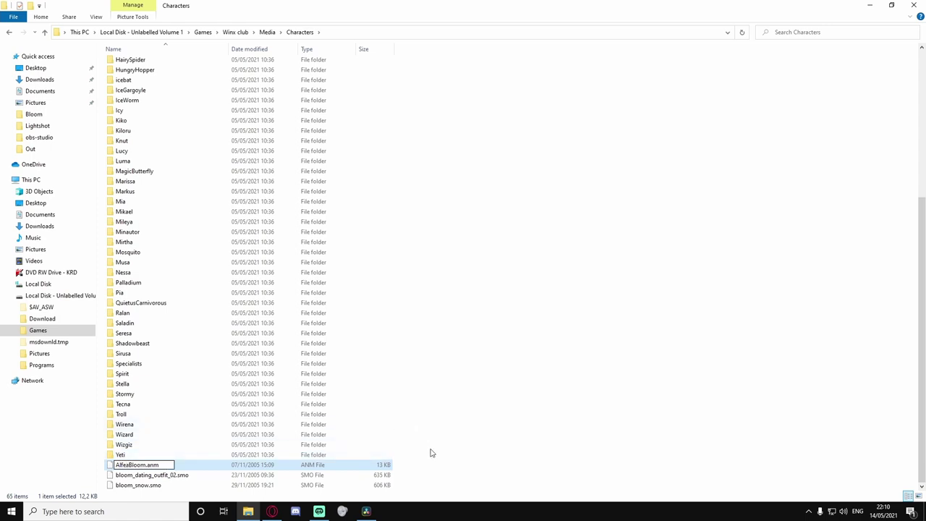
click(423, 470)
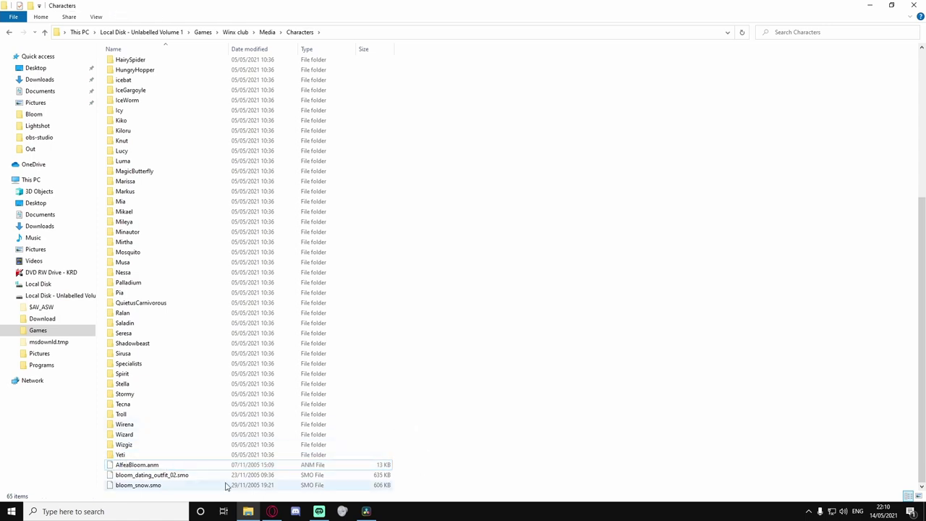
Move AlfeaBloom.anm from the Characters folder into the Bloom folder, replacing the existing file there
right_click(142, 467)
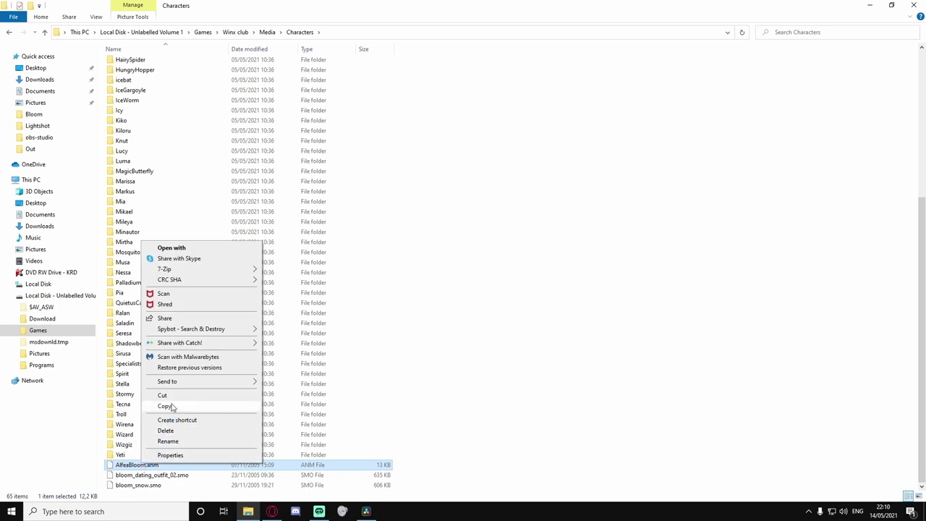
click(174, 395)
scroll(186, 311, up, 8)
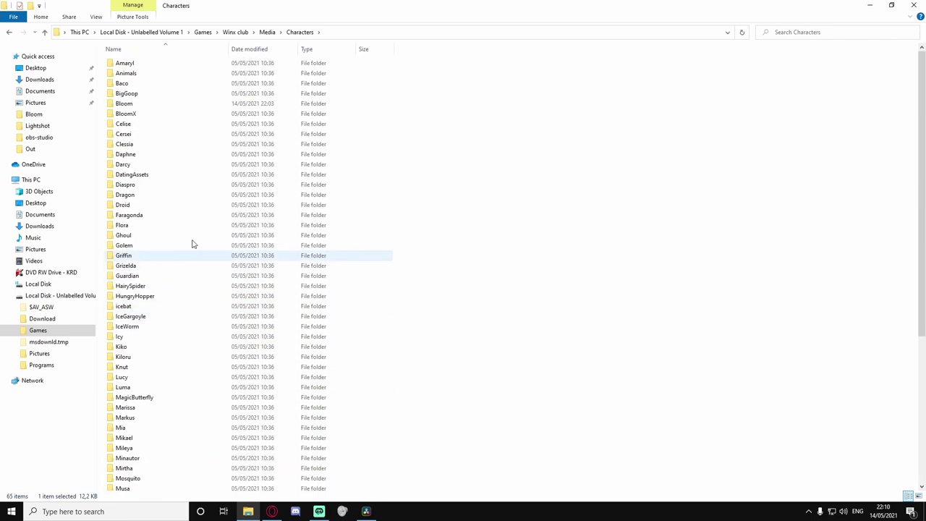
double_click(143, 104)
right_click(516, 160)
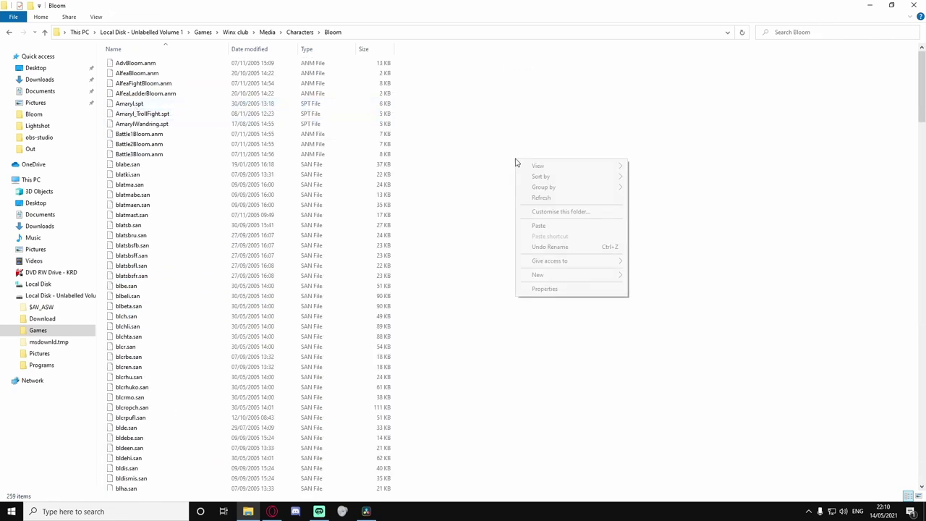
click(539, 225)
click(454, 188)
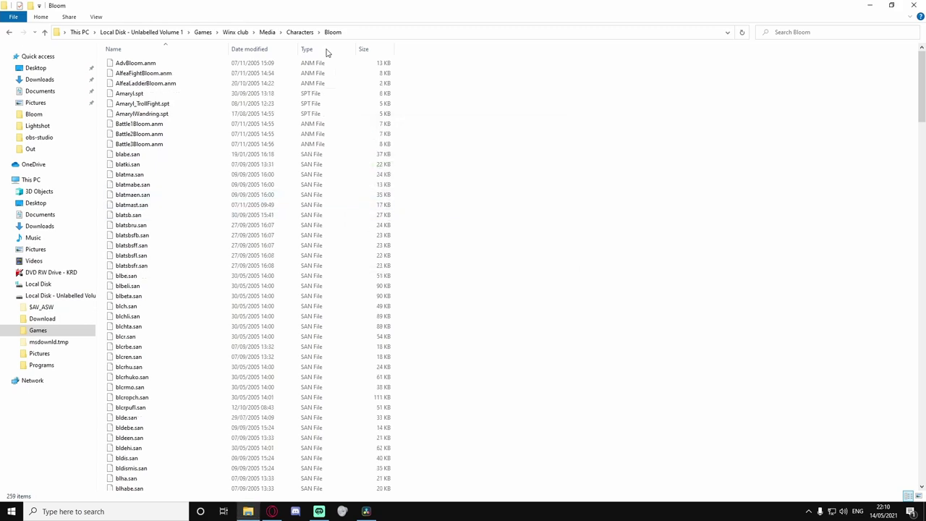
Move bloom_snow.smo from the Characters folder up into the Media folder
click(300, 32)
scroll(218, 319, down, 10)
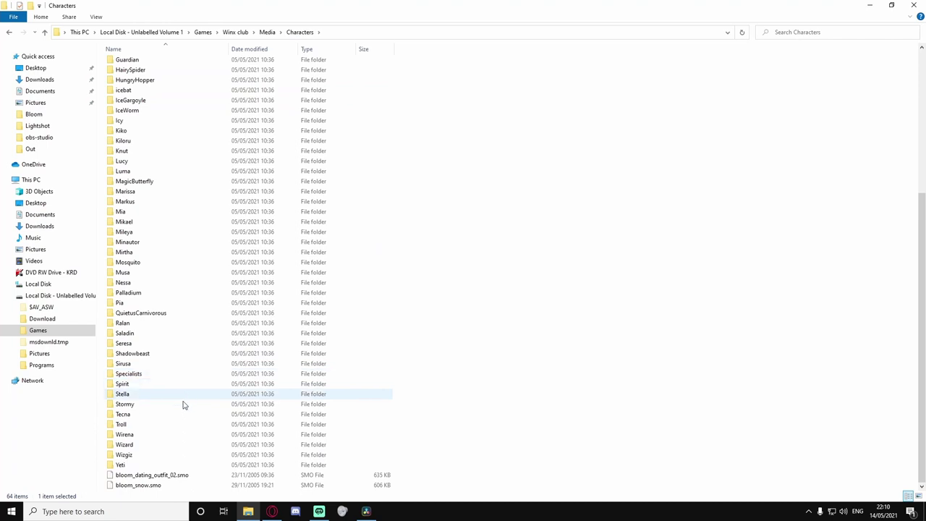
click(160, 475)
drag(141, 485, 269, 33)
Rename bloom_dating_outfit_02.smo in the Characters folder as bloom_snow.smo
right_click(151, 479)
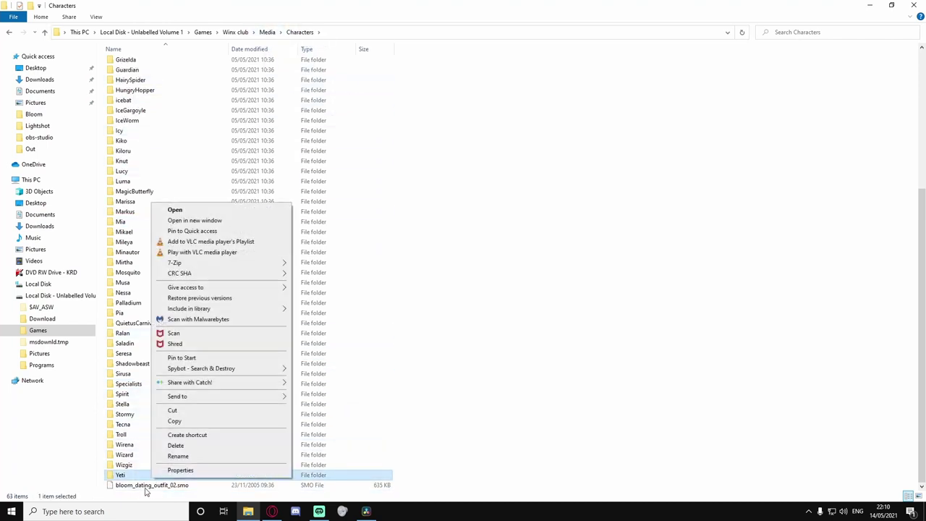
click(141, 487)
right_click(136, 486)
click(165, 469)
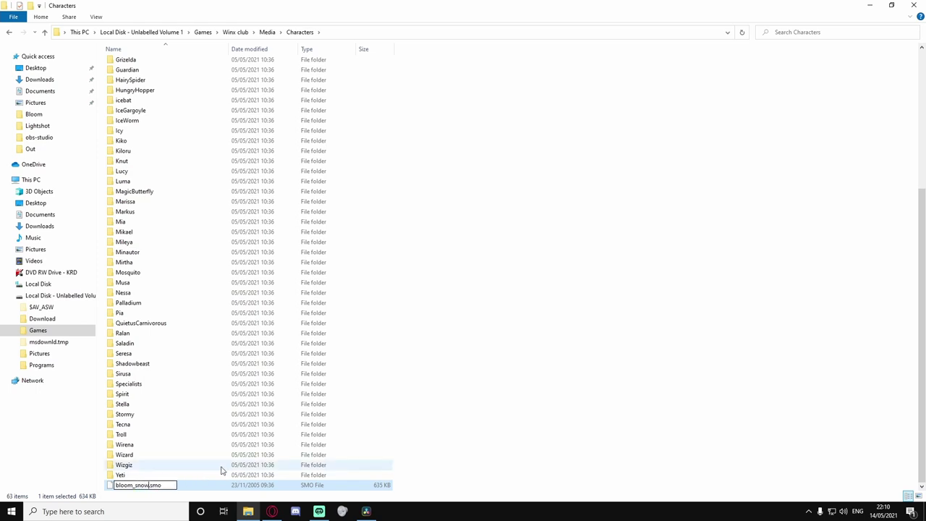
click(427, 491)
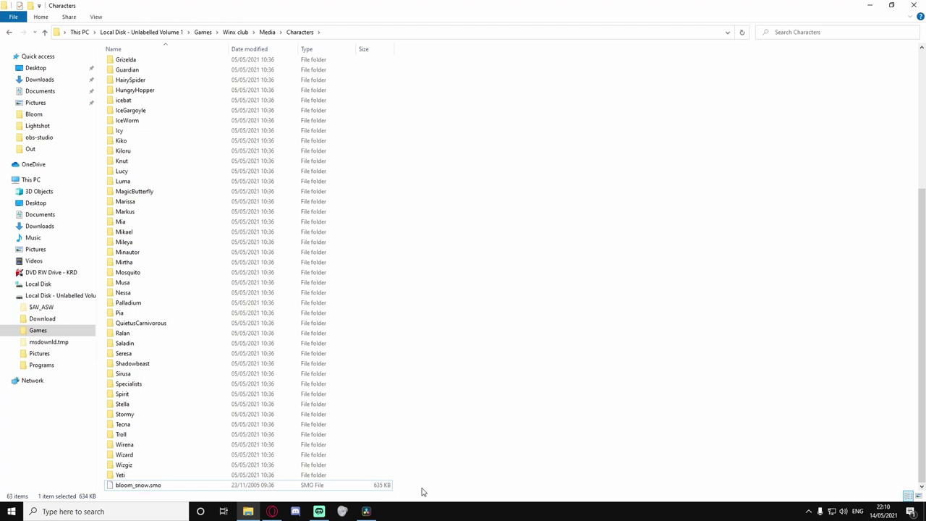
Move the renamed bloom_snow.smo into the Bloom folder, replacing the existing file, and return to the Media folder
right_click(330, 489)
click(300, 488)
right_click(300, 488)
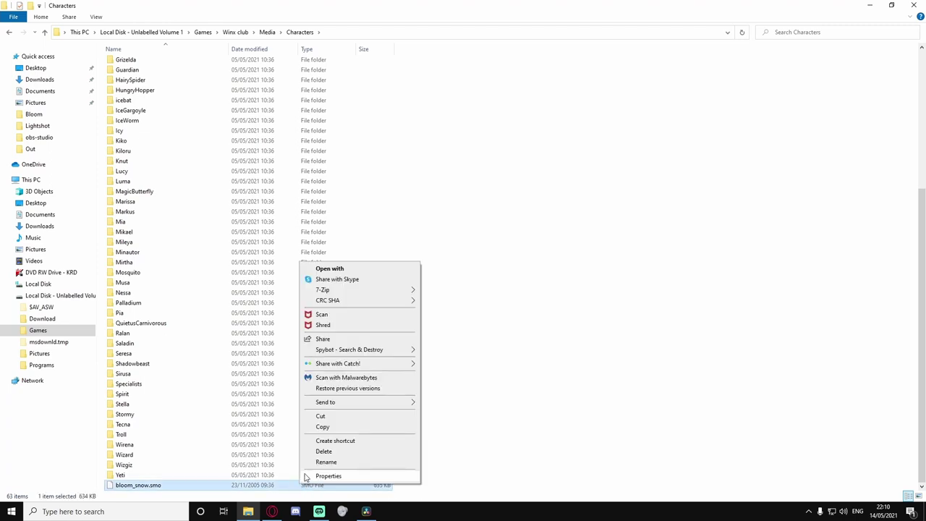
click(318, 416)
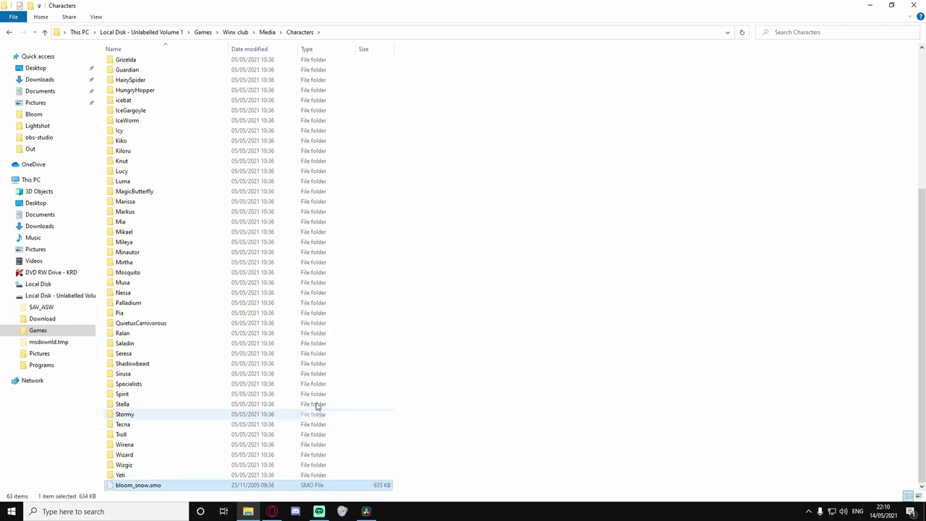
scroll(317, 407, up, 7)
click(146, 107)
double_click(145, 107)
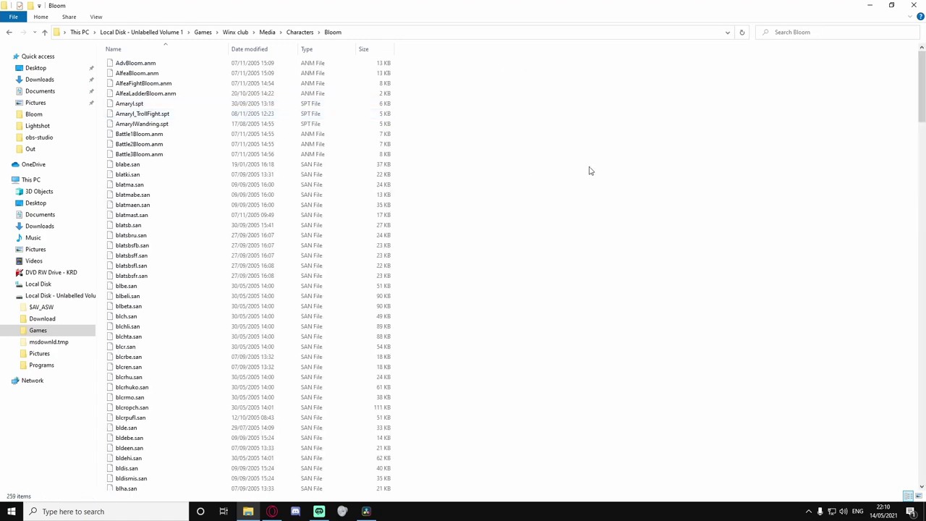
right_click(589, 168)
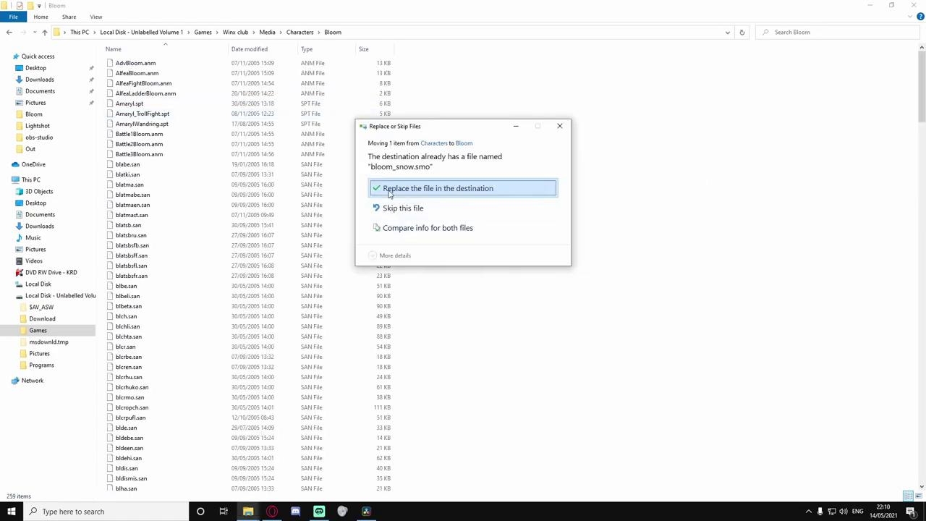
click(398, 189)
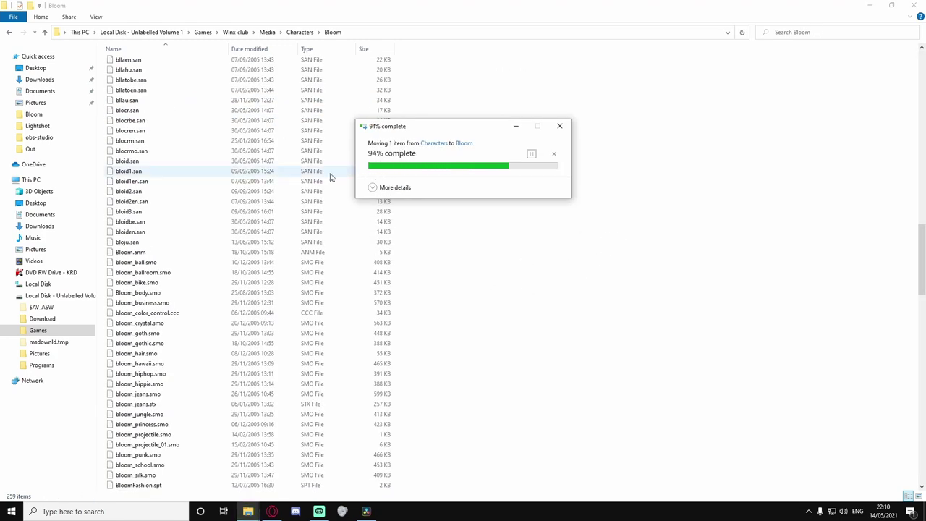
click(267, 32)
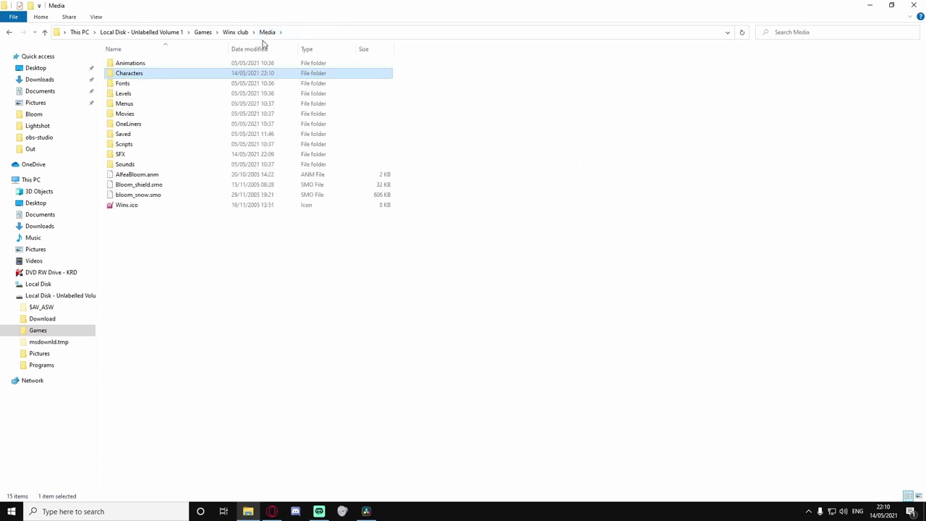
Look through the character folders inside Characters and go back up to the Winx club folder
double_click(197, 77)
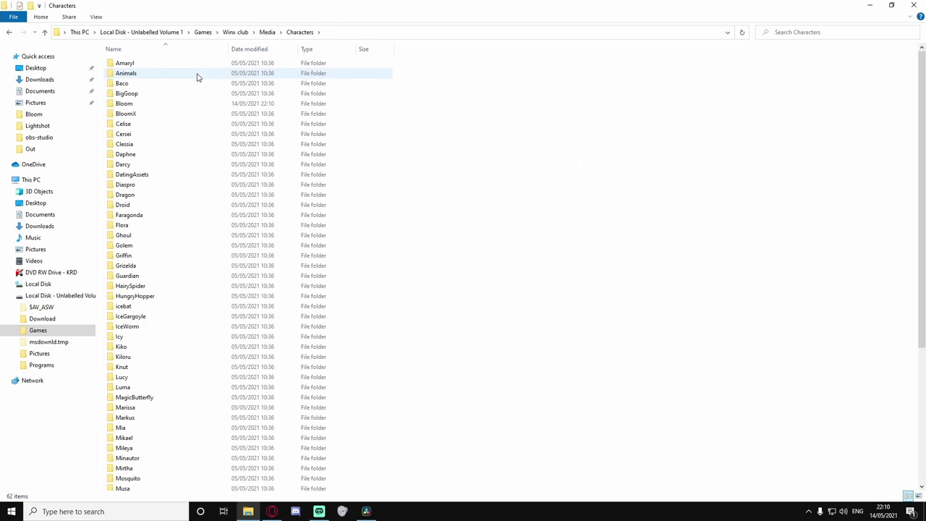
scroll(230, 110, down, 1)
scroll(225, 116, down, 5)
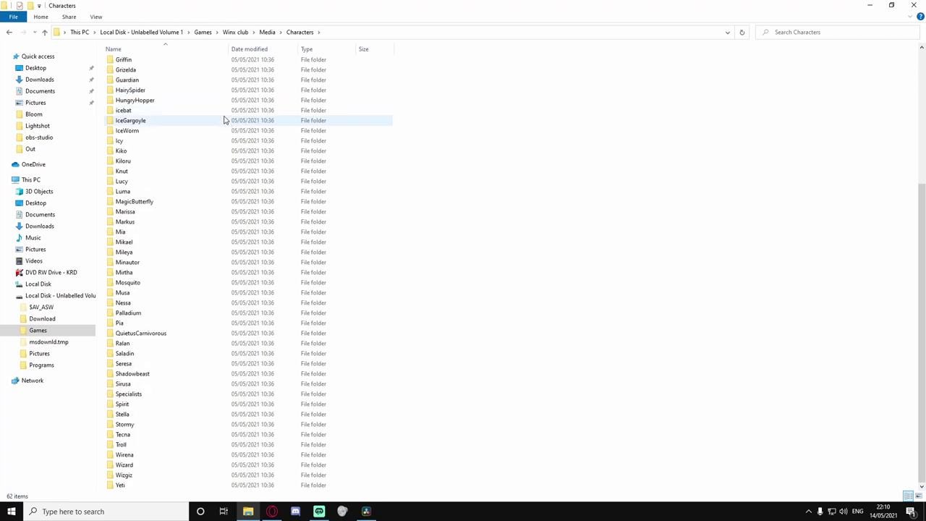
click(266, 32)
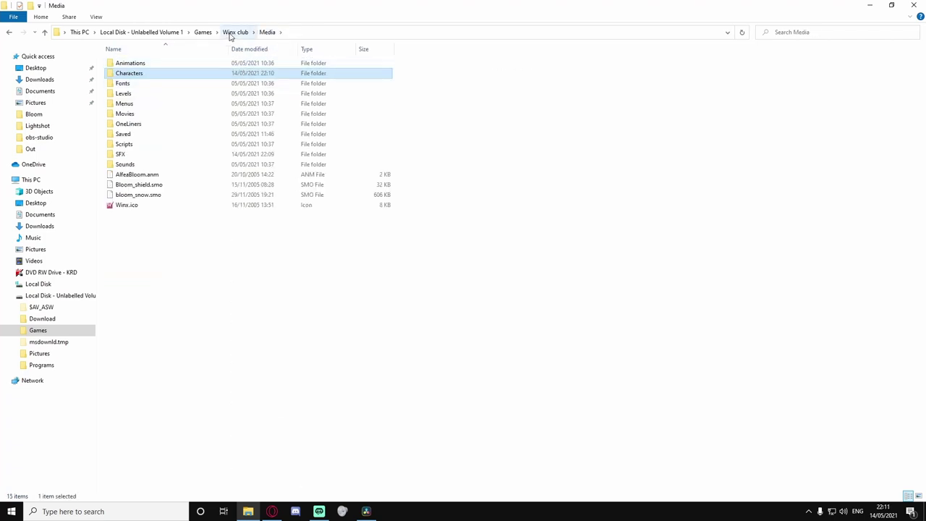
click(233, 33)
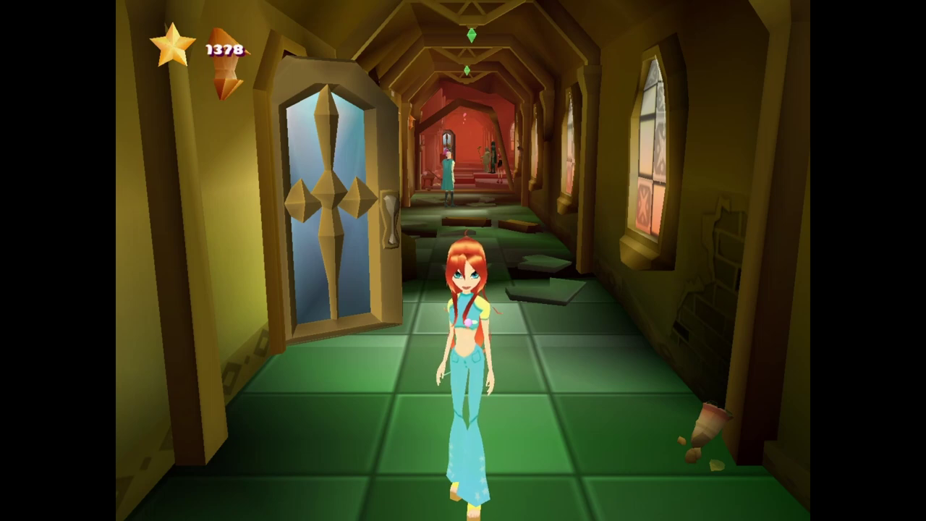
Open the in-game diary, check Bloom's outfits on the Fashion page, and return to the game
key(Escape)
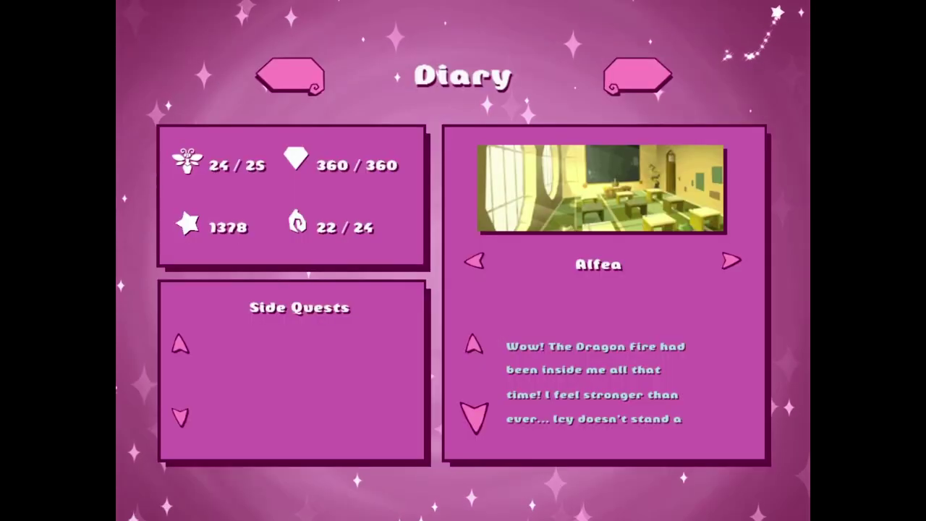
key(Right)
key(Right)
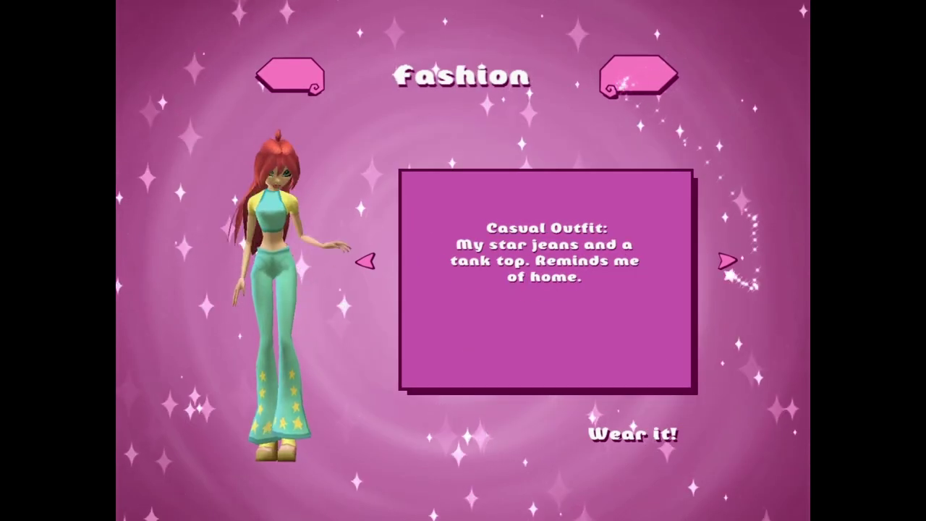
key(Right)
key(Right)
key(Return)
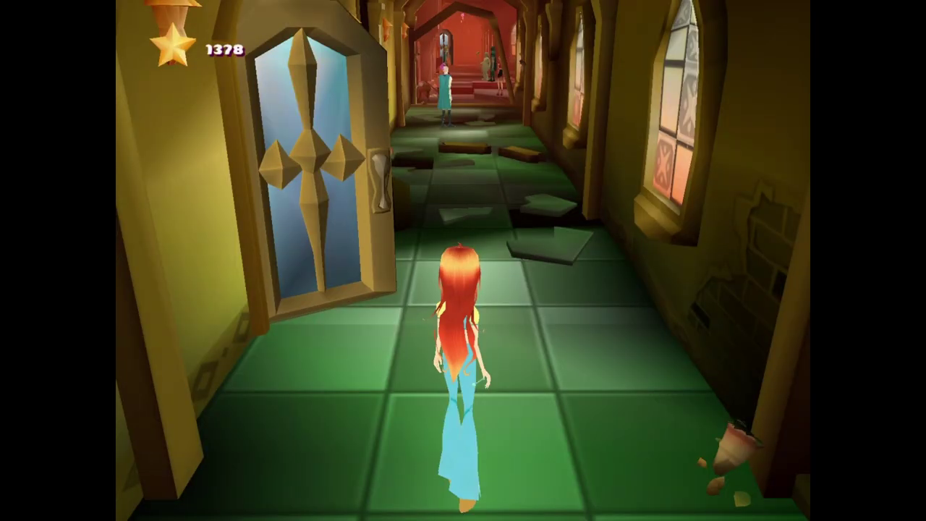
key(Up)
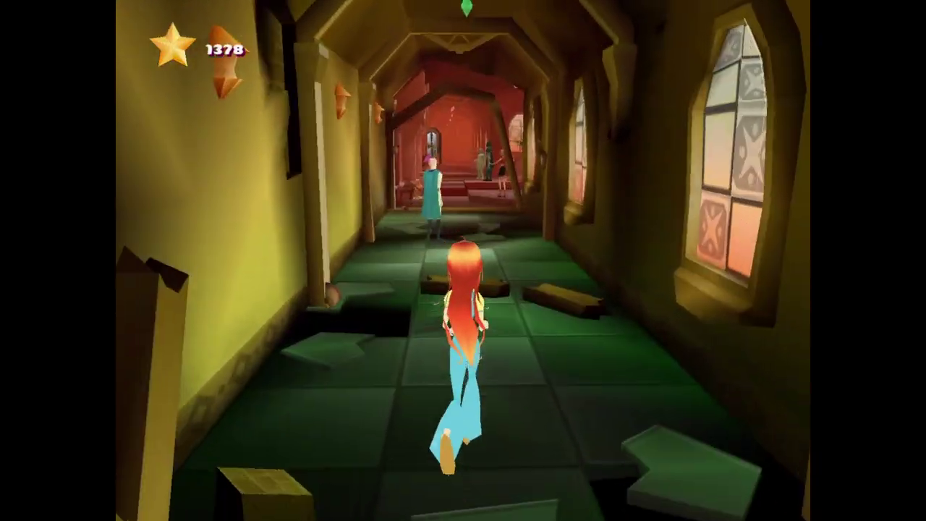
key(Up)
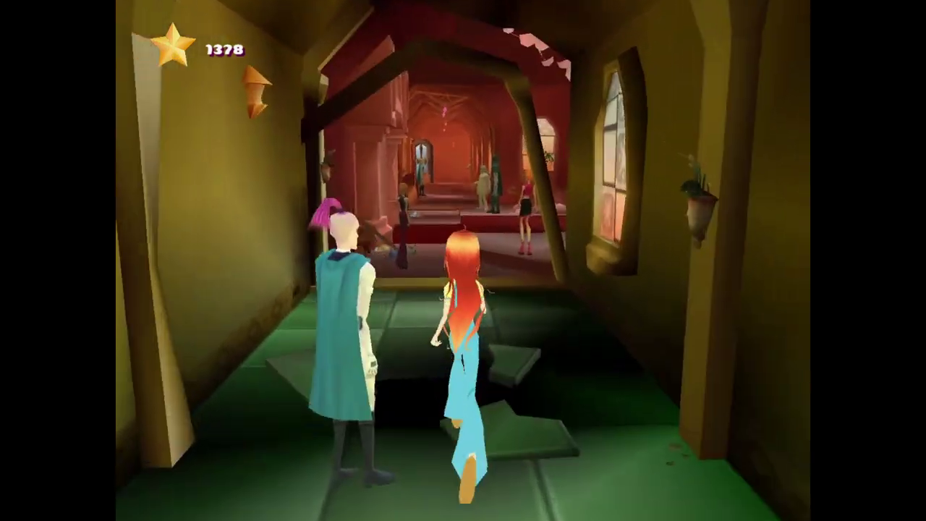
key(Up)
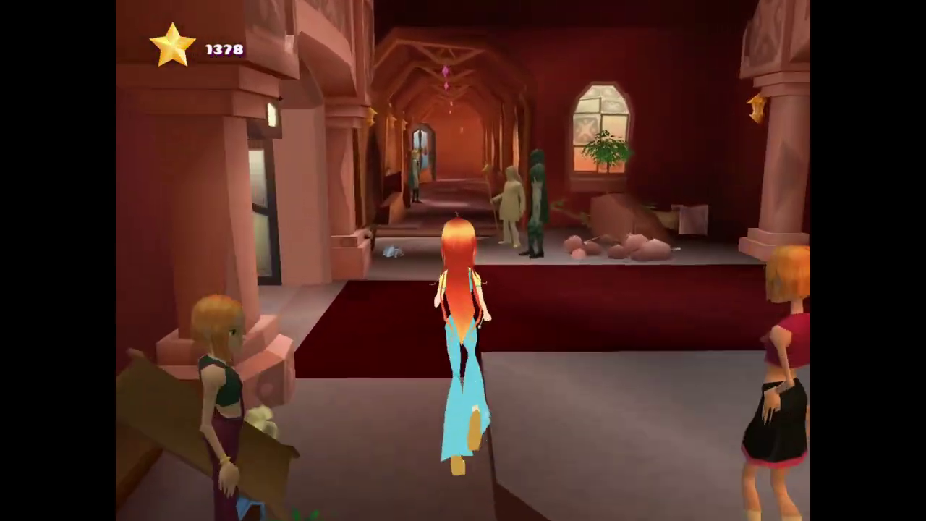
key(Up)
key(Left)
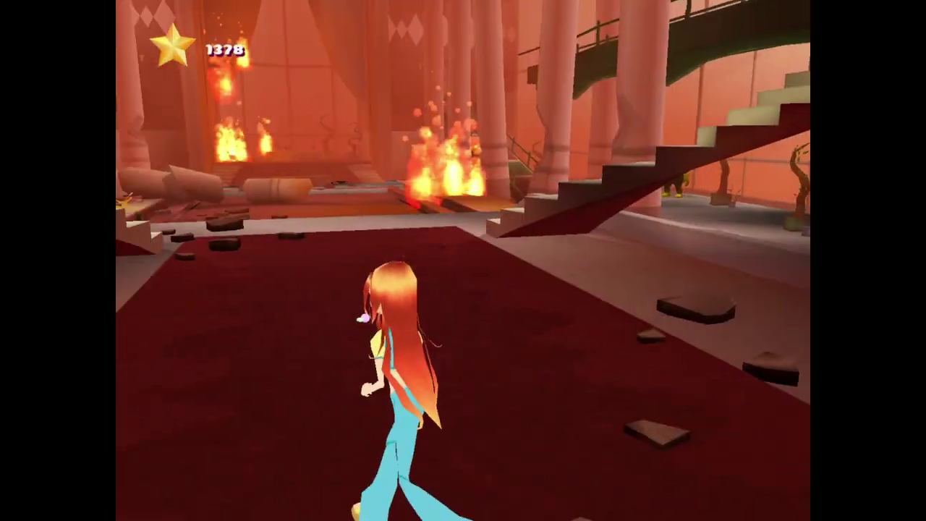
key(Up)
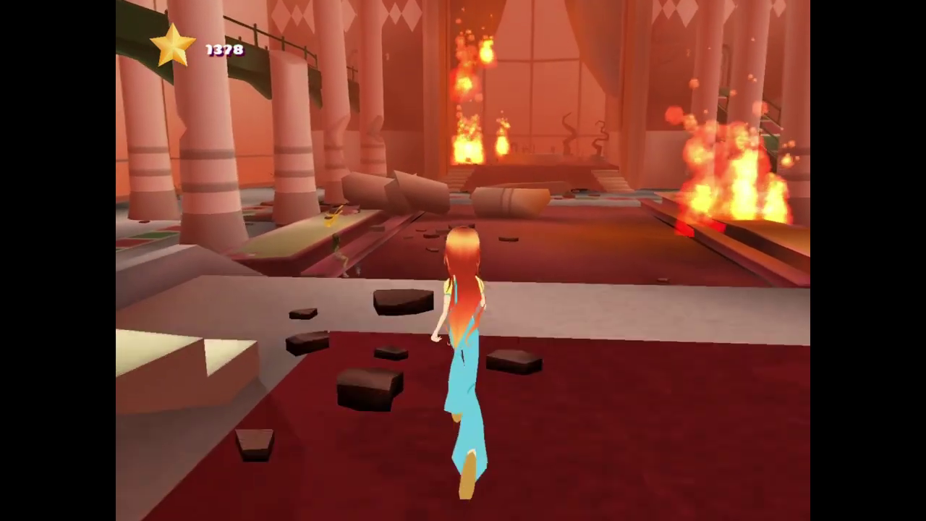